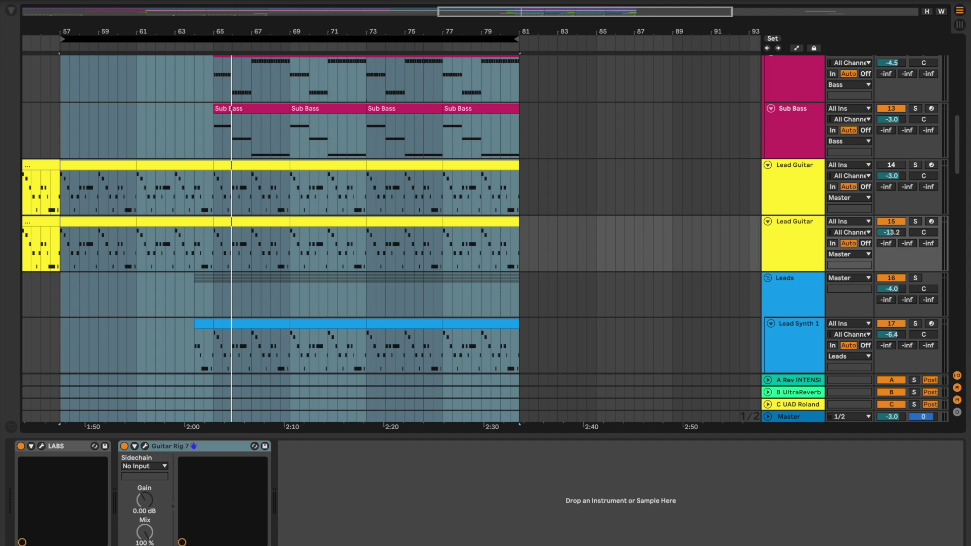
- Play the arrangement from the start of the Break section at bar 57
scroll(699, 118, "up", 10)
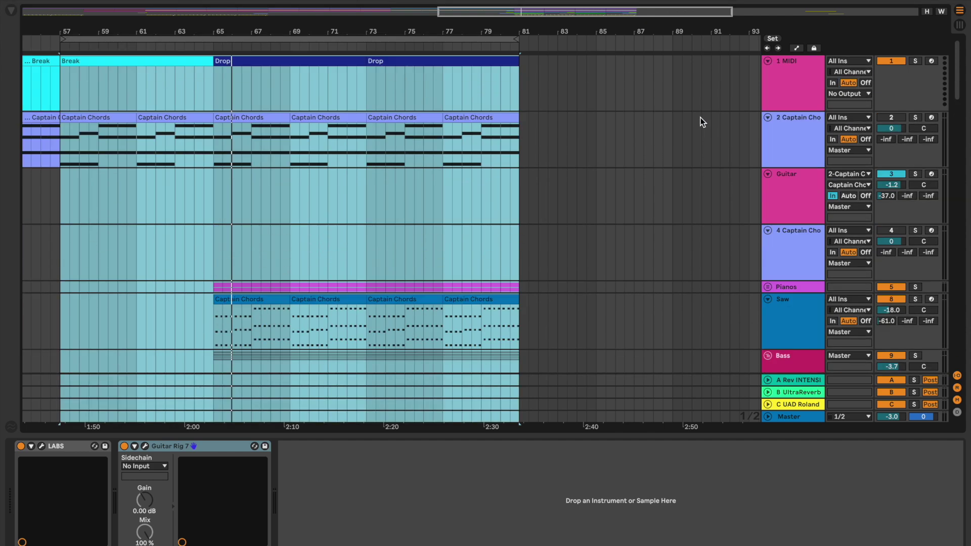
left_click(210, 42)
key("space")
left_click(784, 96)
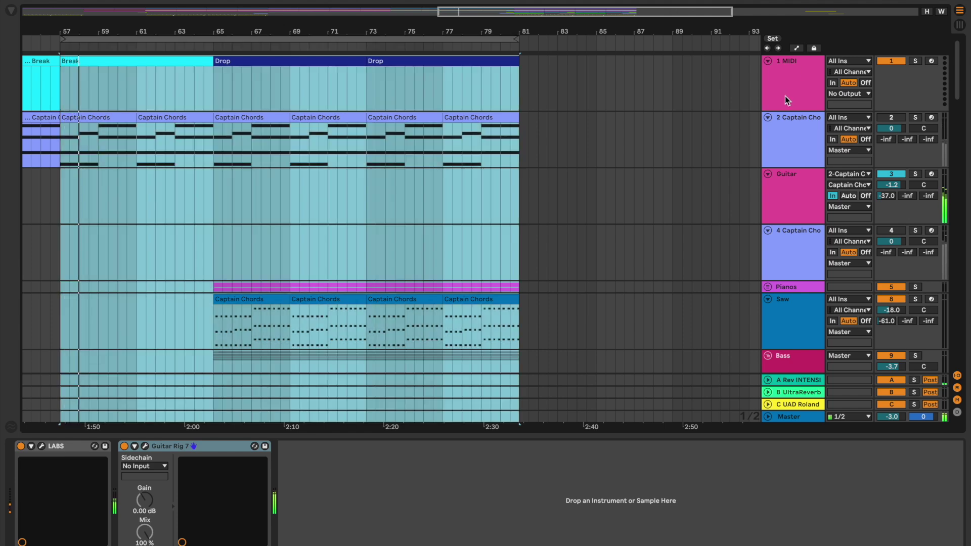
- Examine the arrangement's chord, bass, lead, drum and effects tracks while the Break and Drop sections play
scroll(793, 102, "down", 3)
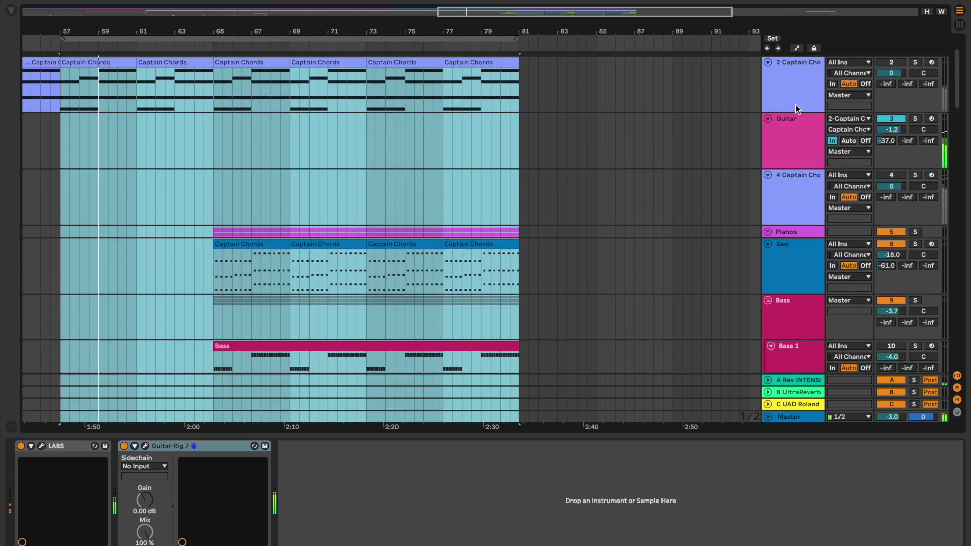
scroll(794, 109, "down", 5)
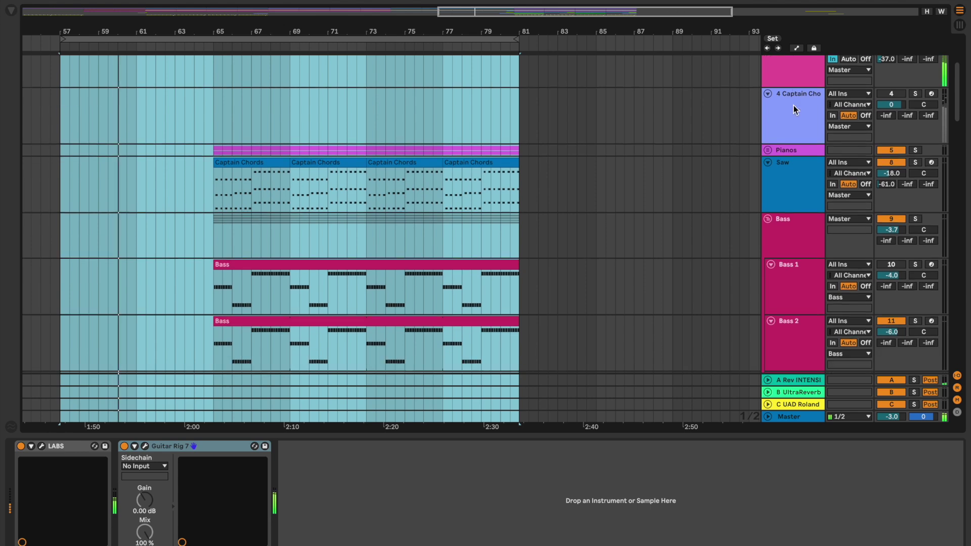
scroll(794, 108, "down", 3)
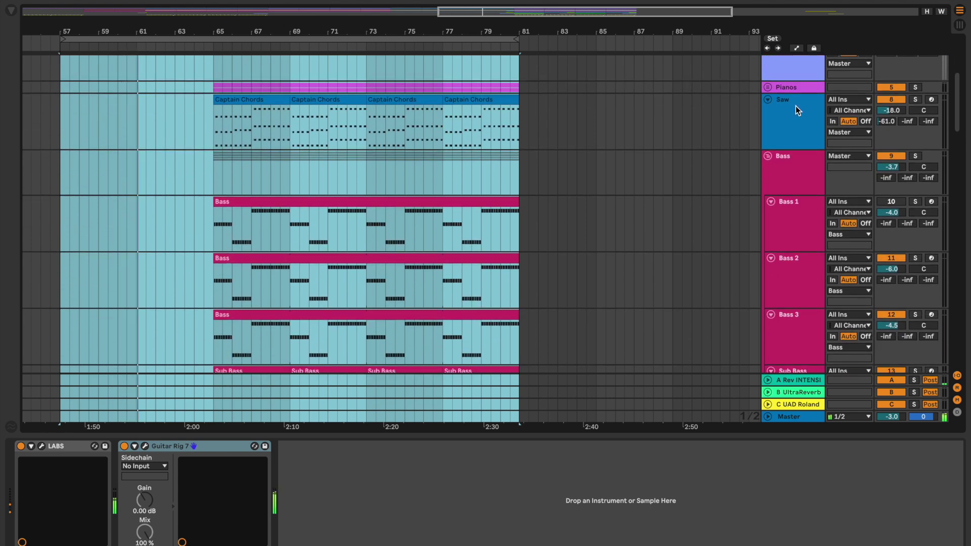
scroll(795, 107, "down", 4)
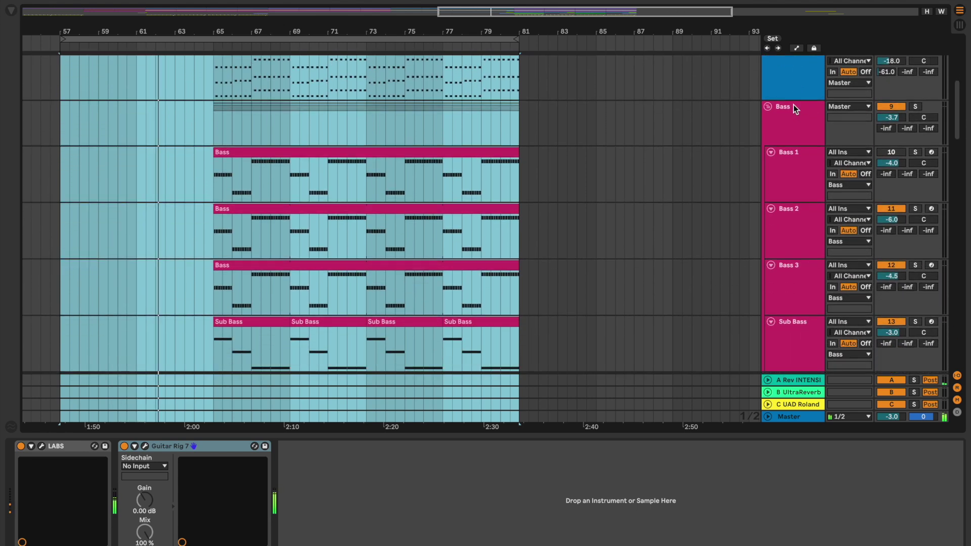
scroll(792, 106, "down", 2)
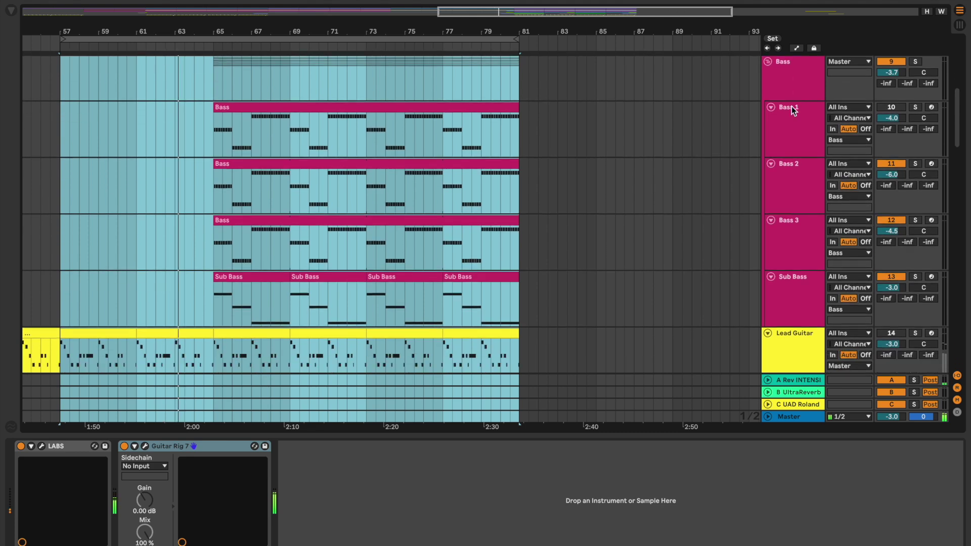
scroll(792, 107, "down", 3)
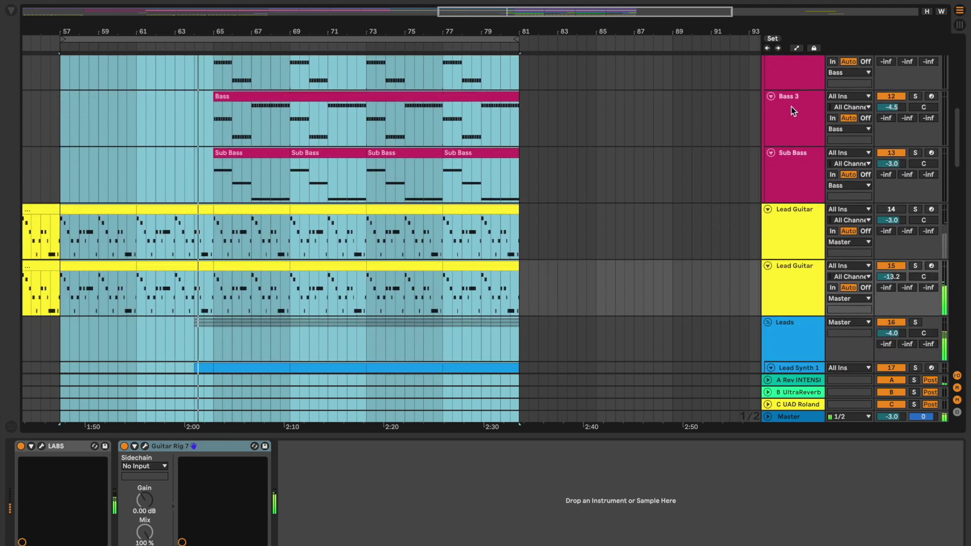
scroll(791, 106, "down", 2)
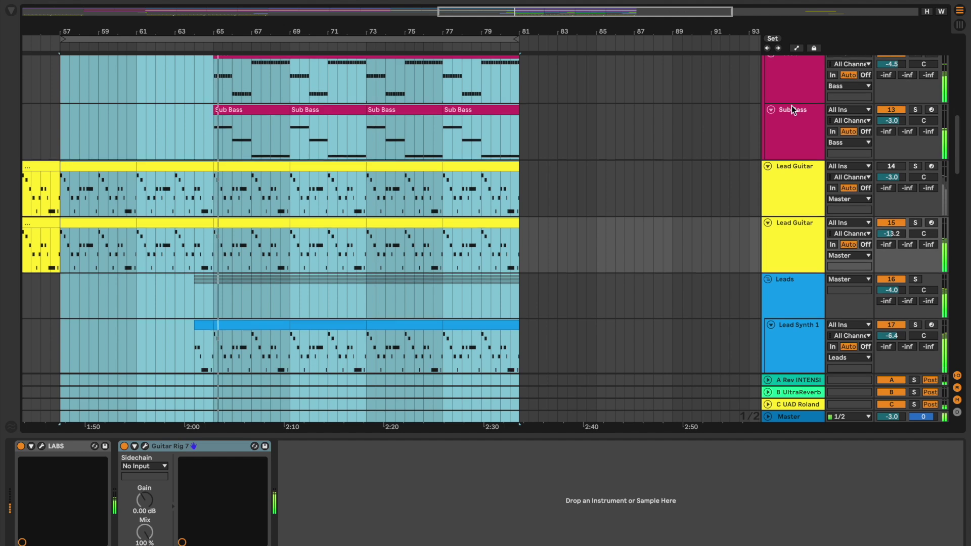
scroll(791, 106, "down", 3)
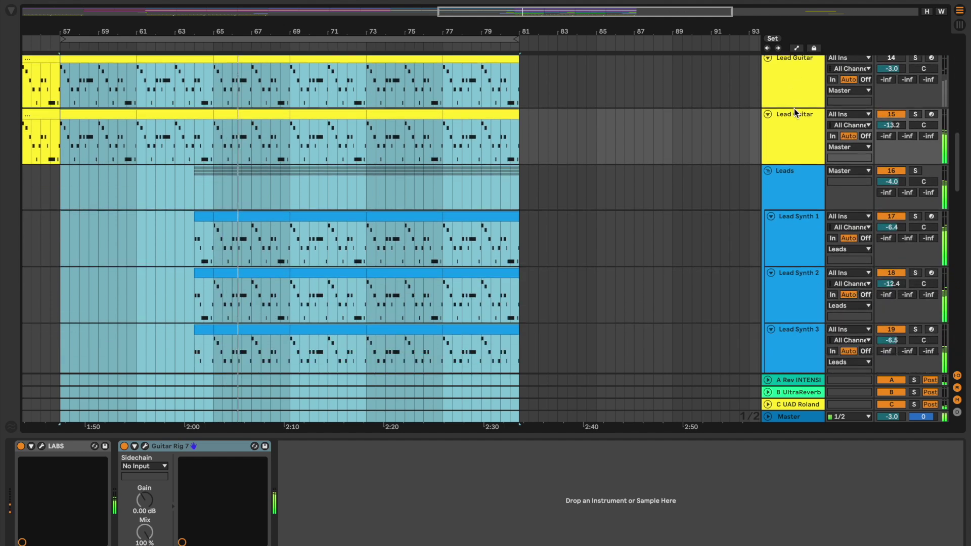
scroll(794, 109, "down", 4)
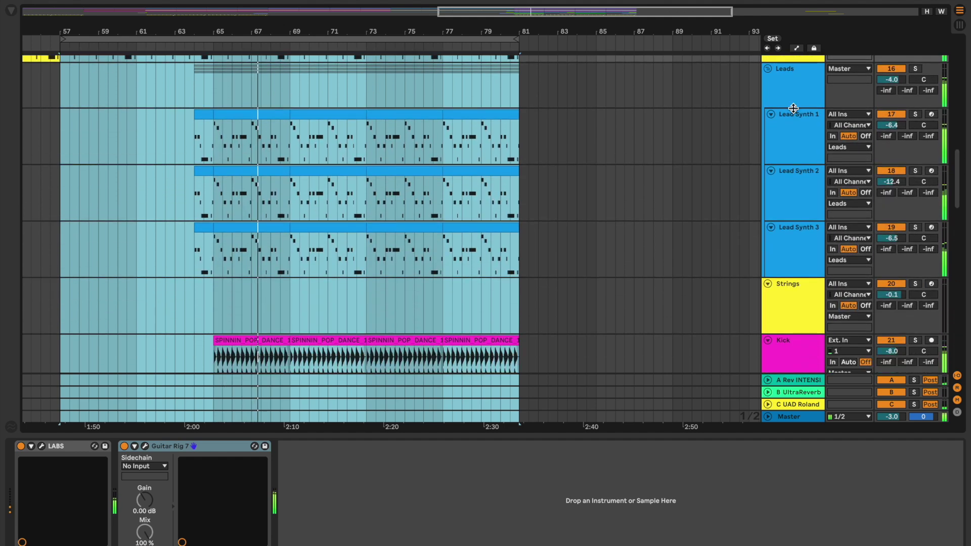
scroll(793, 108, "down", 3)
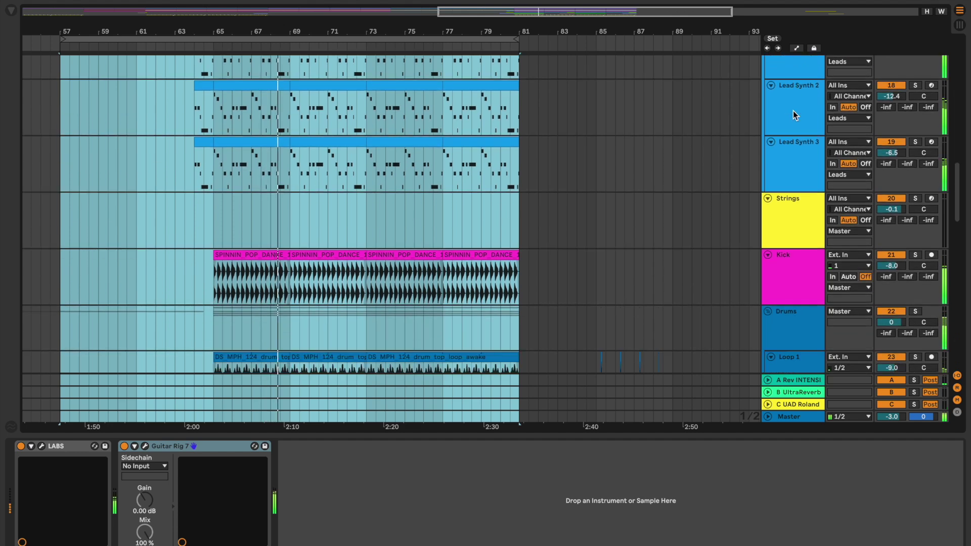
scroll(792, 111, "down", 1)
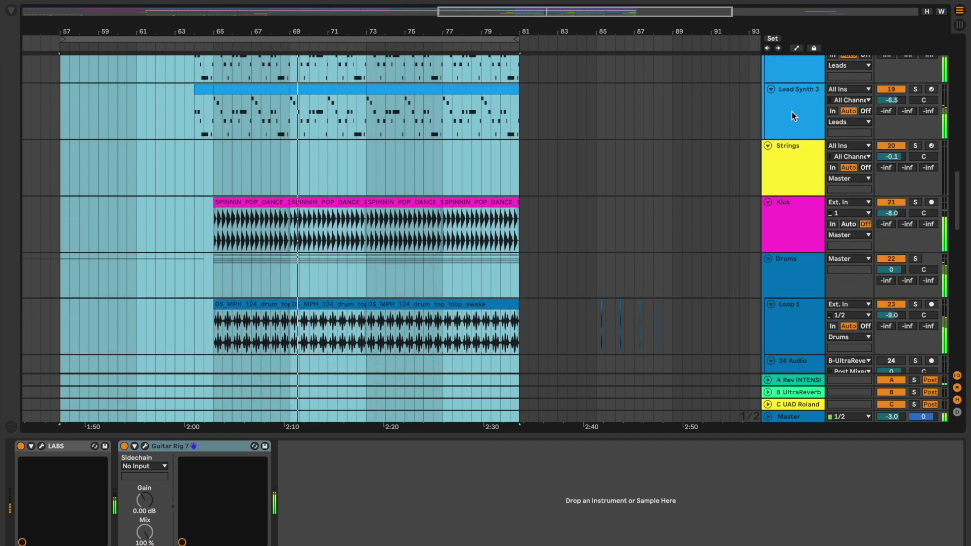
scroll(791, 113, "down", 8)
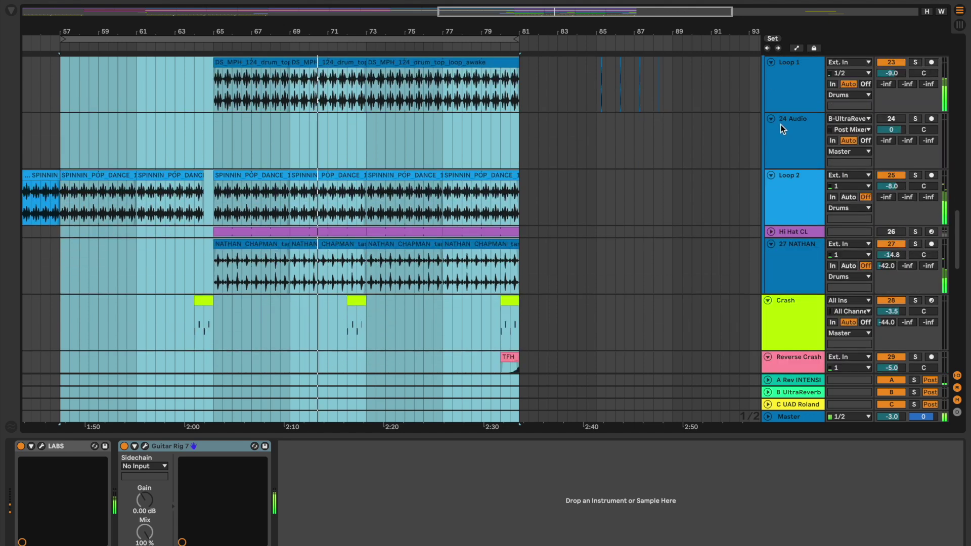
scroll(777, 130, "down", 4)
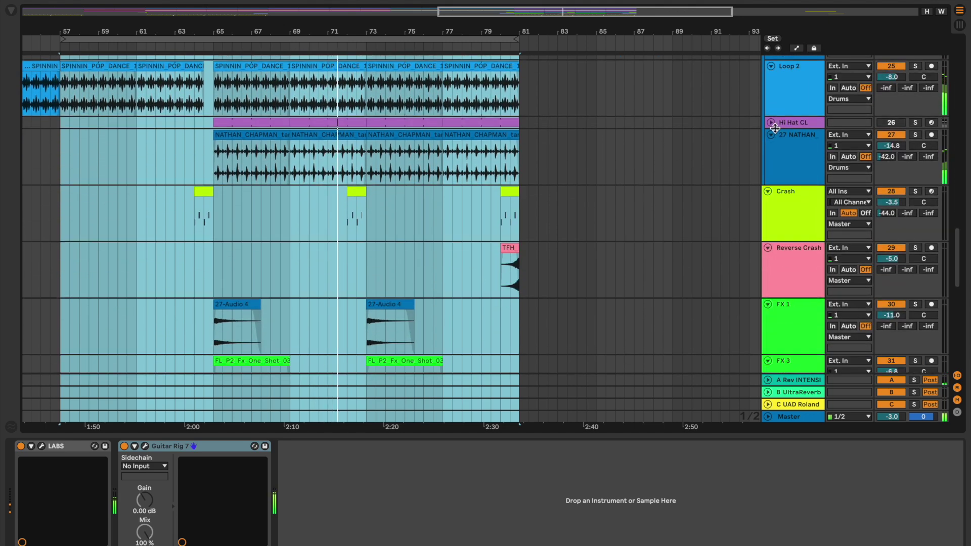
scroll(772, 132, "down", 3)
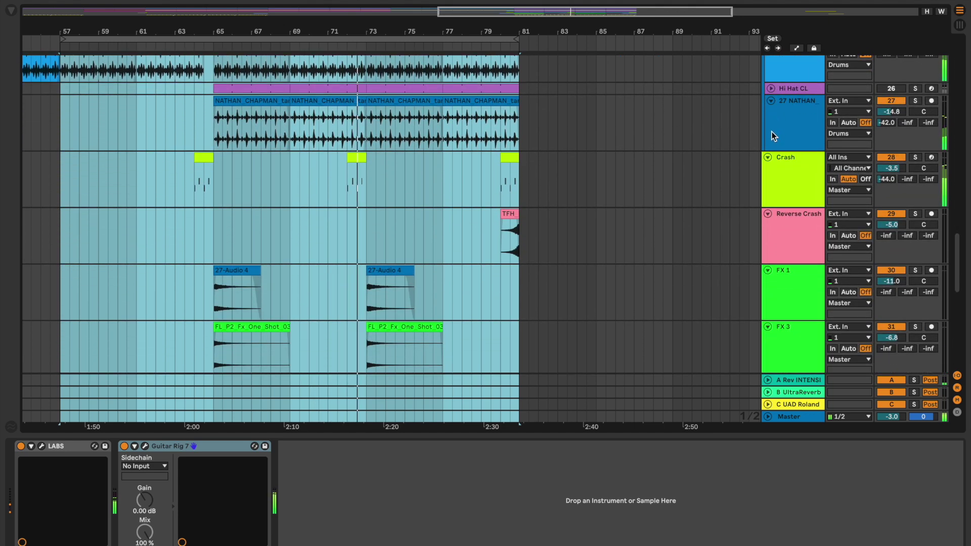
scroll(766, 129, "down", 5)
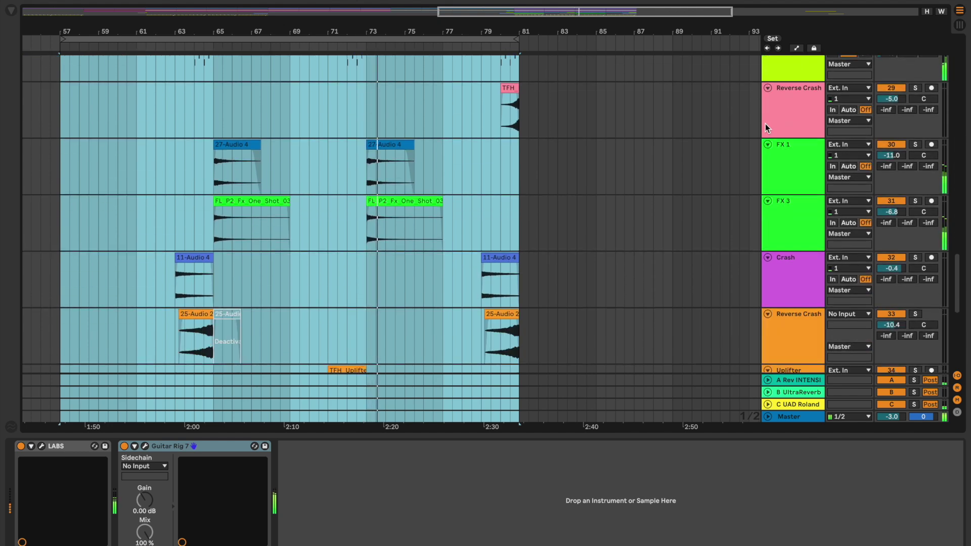
scroll(766, 127, "down", 5)
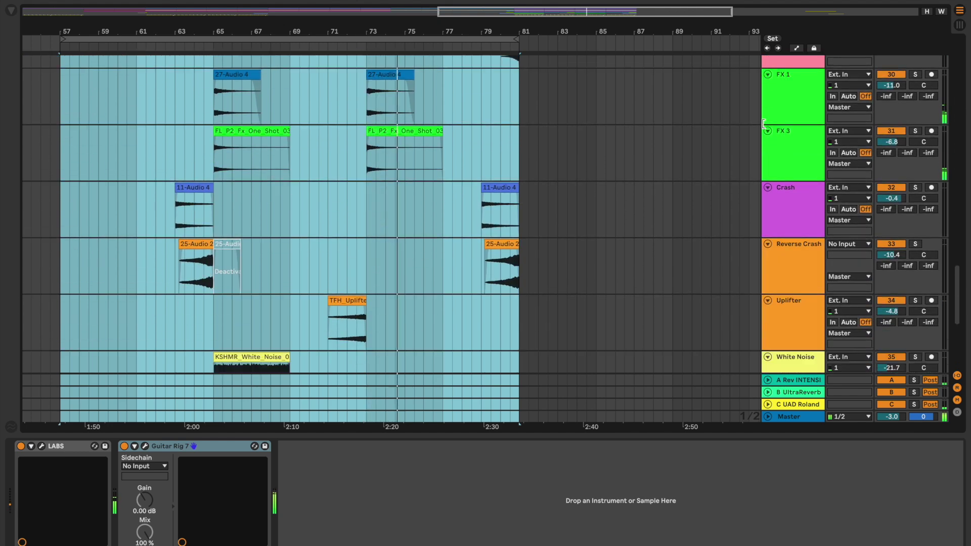
scroll(762, 123, "up", 3)
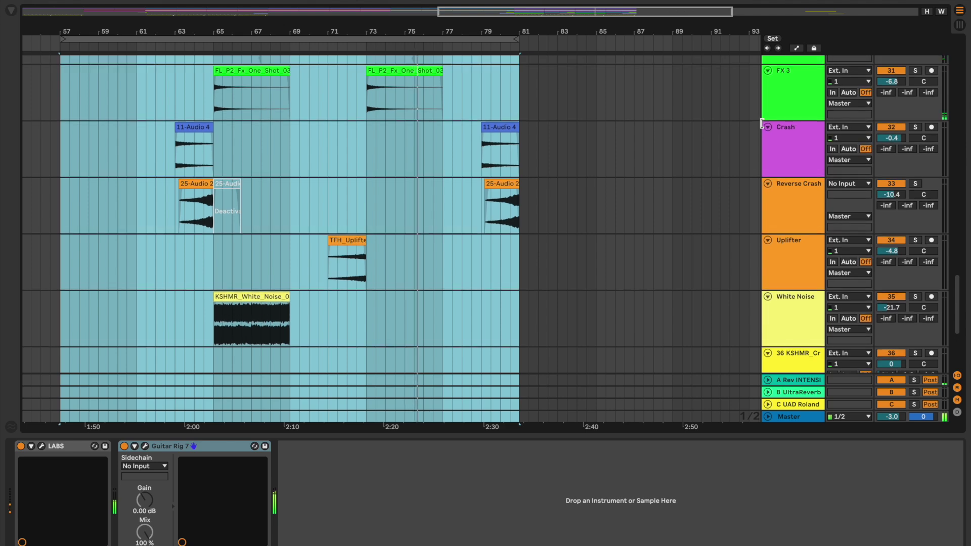
scroll(762, 123, "up", 5)
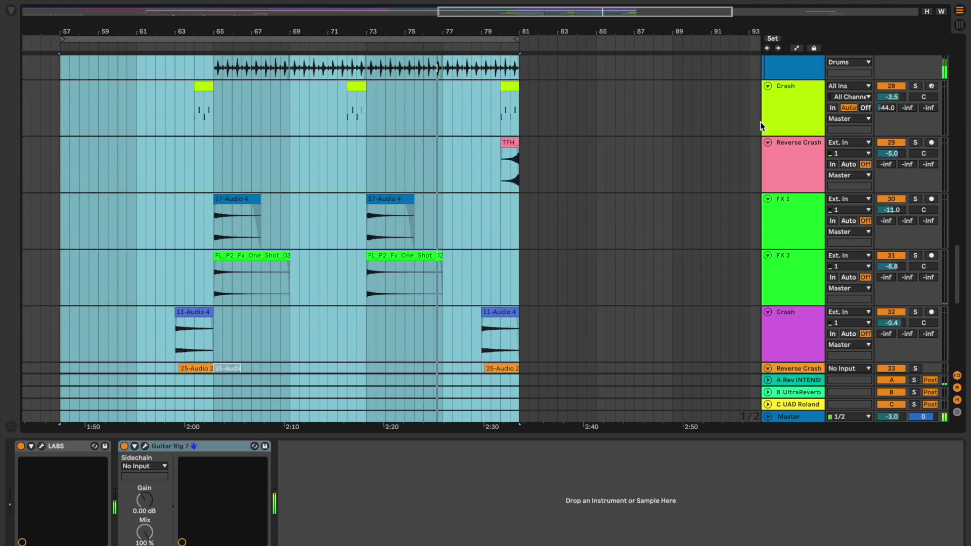
scroll(687, 126, "up", 3)
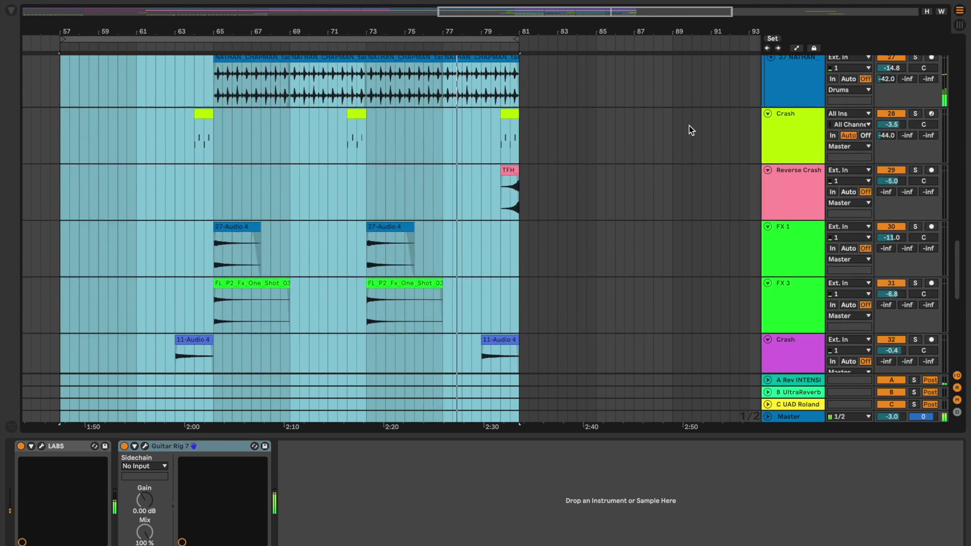
scroll(689, 125, "up", 4)
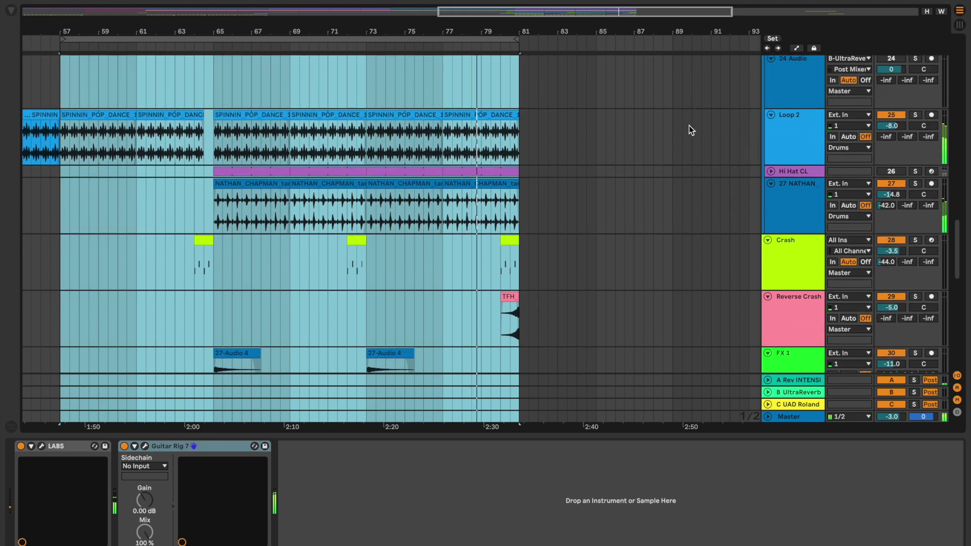
scroll(948, 68, "up", 8)
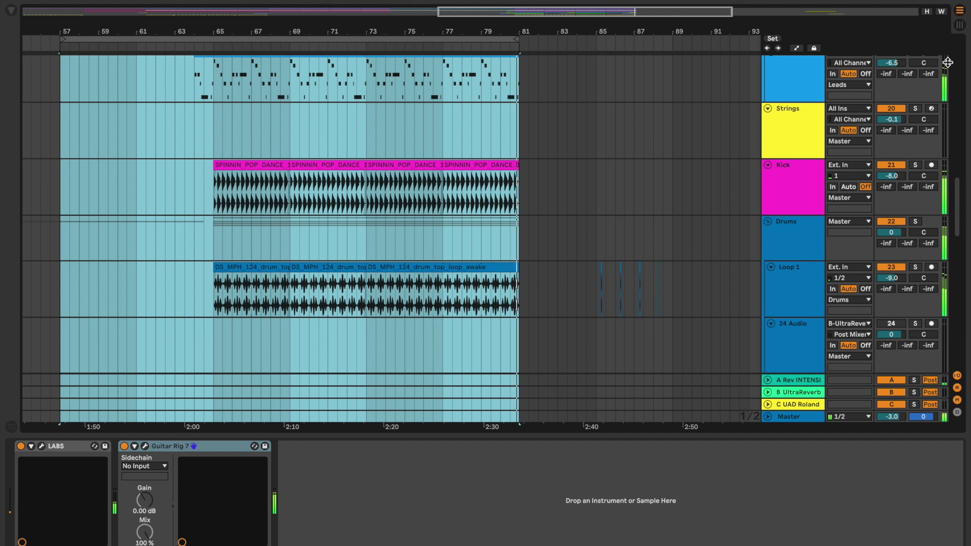
- Deactivate the Guitar Rig 7 device on the selected Lead Guitar track
key("Tab")
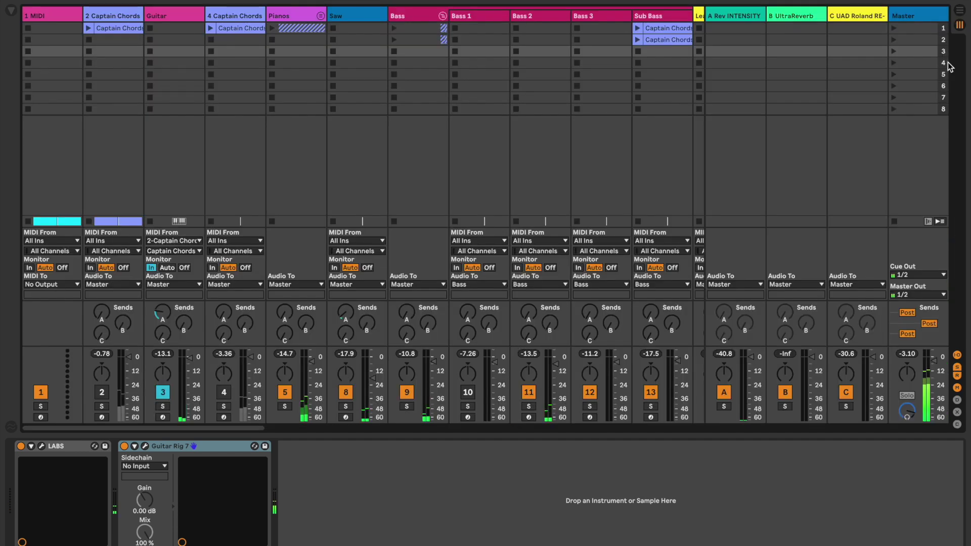
key("0")
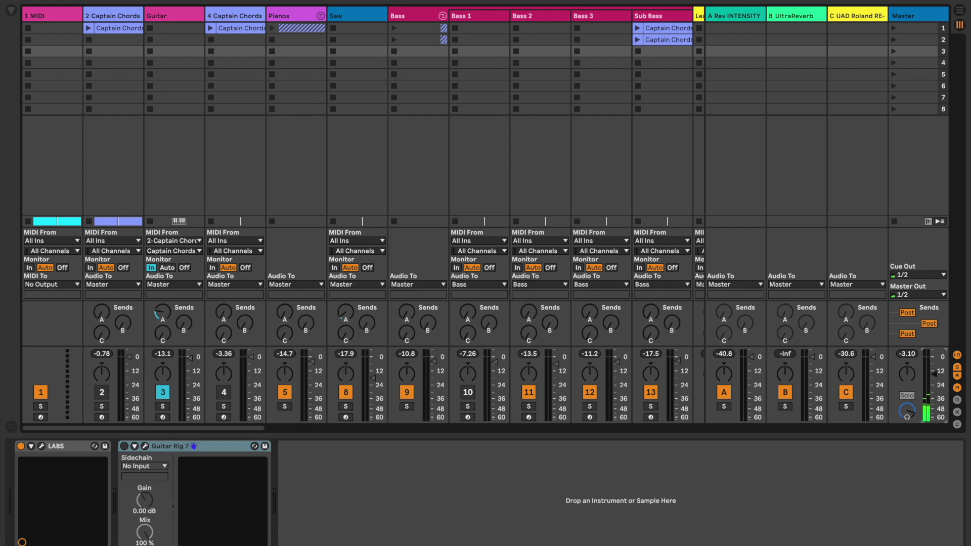
key("Tab")
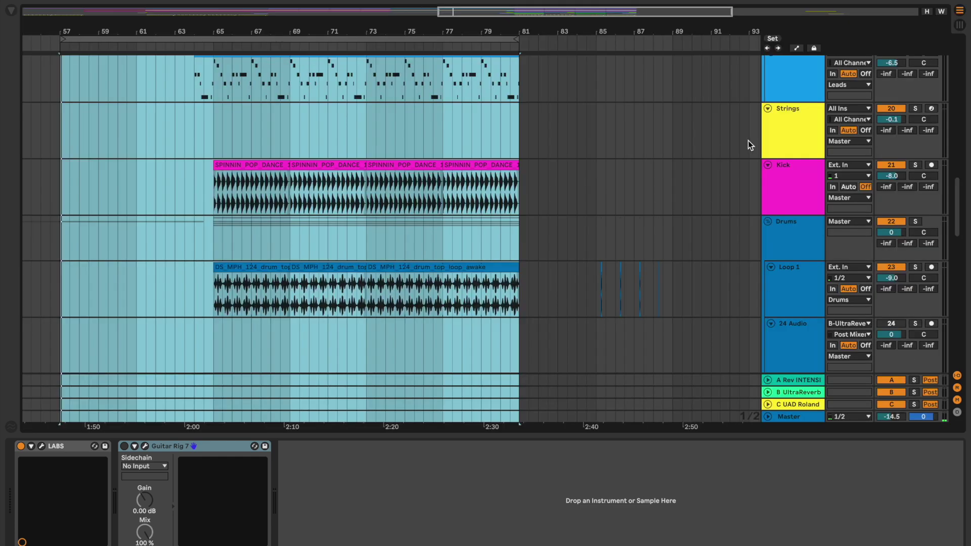
- Examine the chord progression in the Captain Chords Epic plug-in on track 2 and close its window
scroll(958, 200, "up", 15)
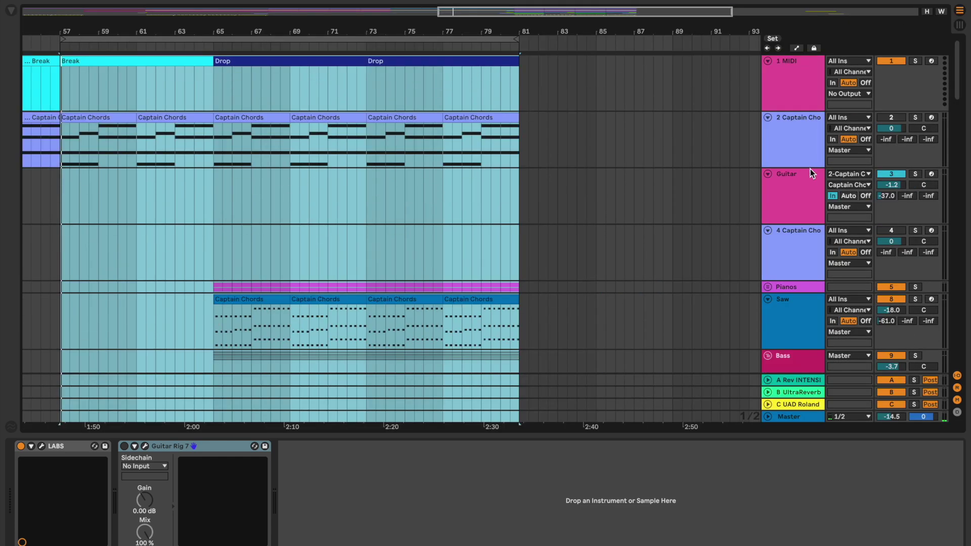
left_click(808, 158)
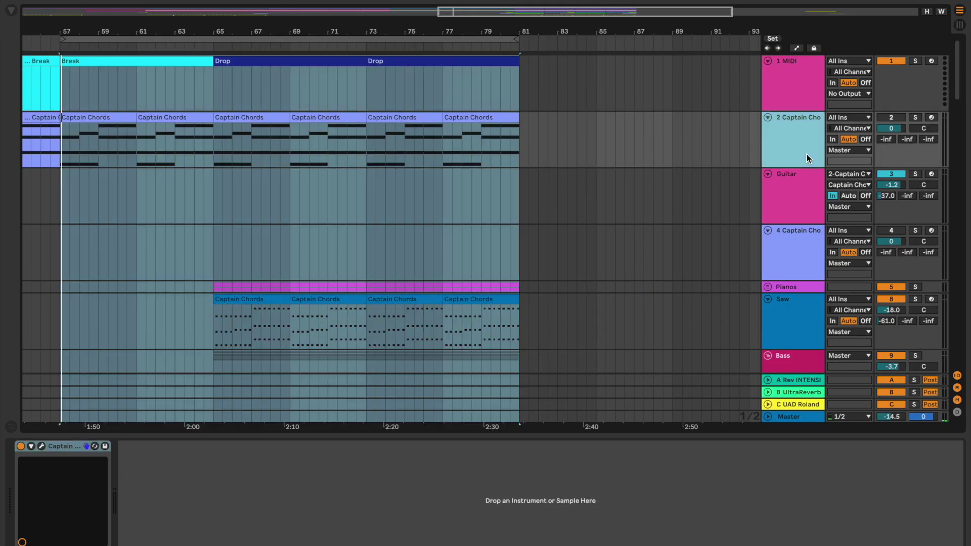
left_click(42, 447)
left_click_drag(492, 45, 486, 46)
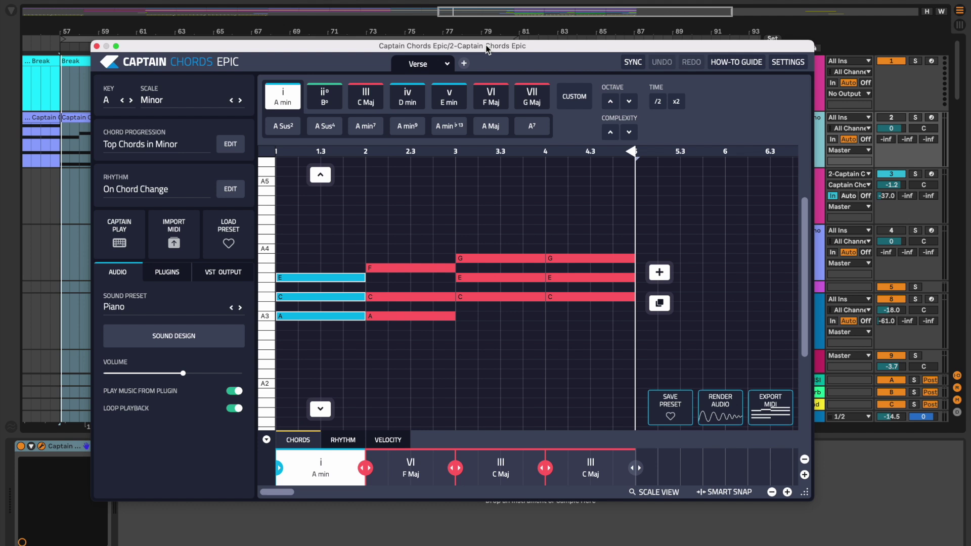
mouse_move(311, 484)
left_click(97, 46)
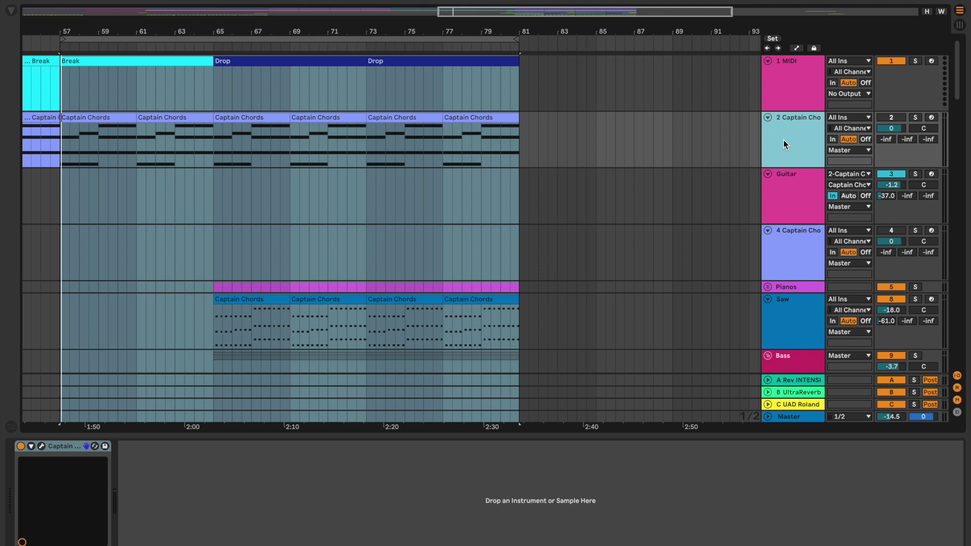
- Inspect the Strummed Acoustic instrument in Kontakt on the Guitar track and close its window
left_click(794, 181)
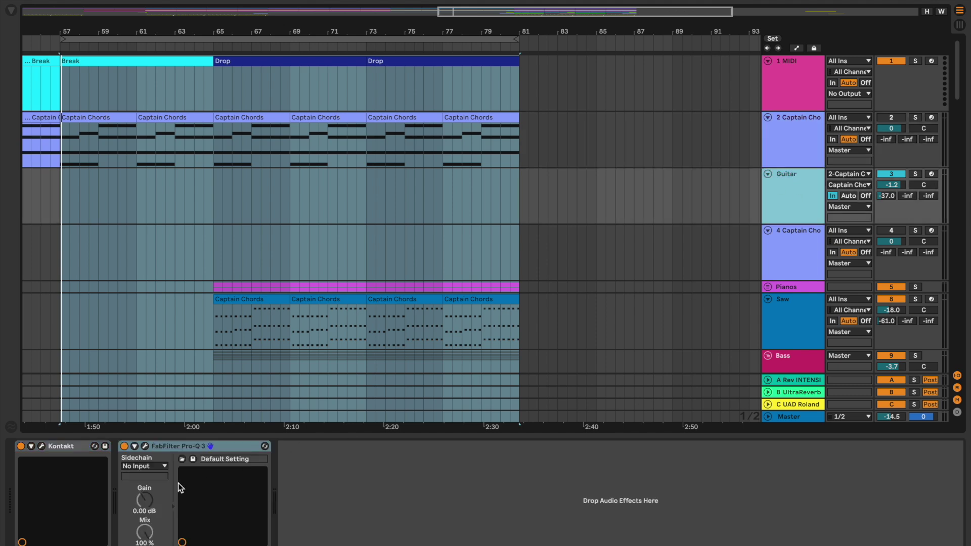
left_click(41, 446)
left_click(446, 55)
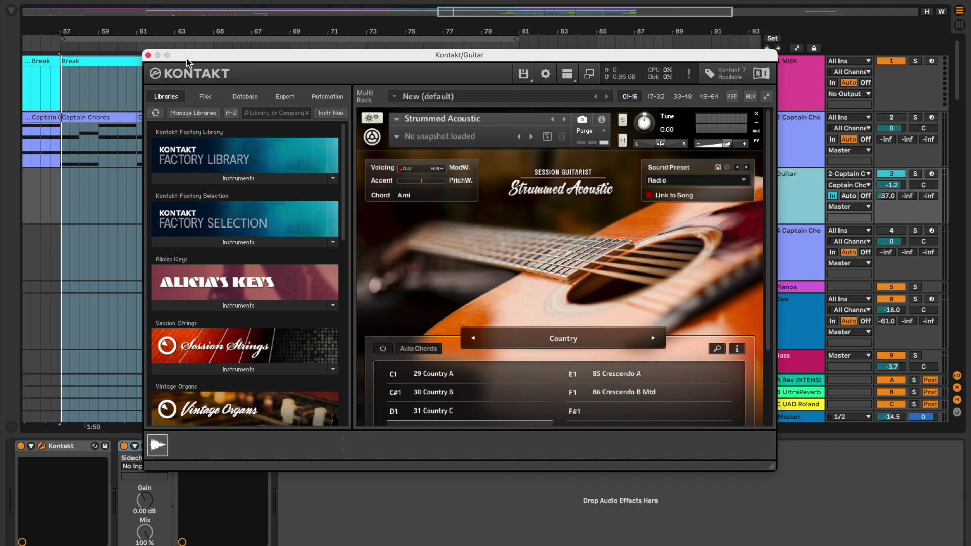
left_click(148, 54)
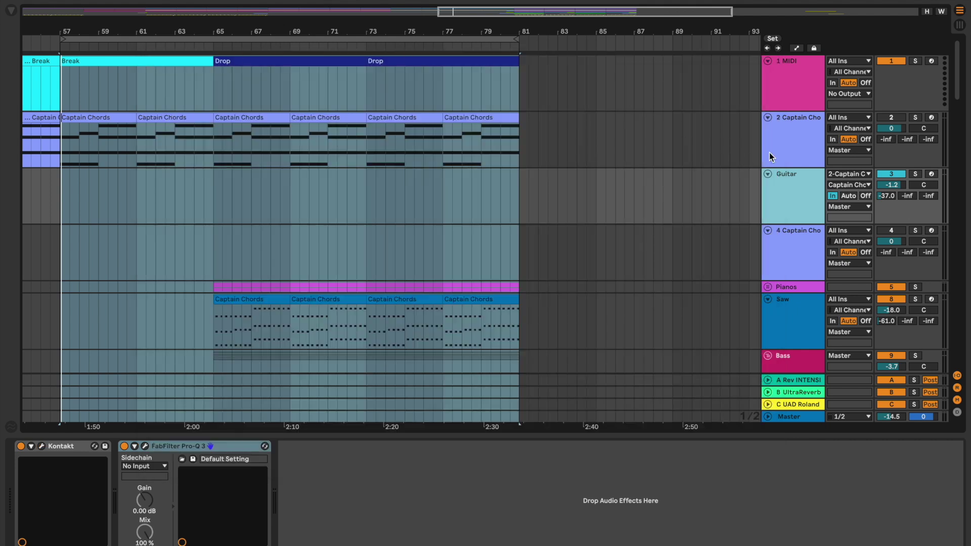
- Solo the Guitar track in the Session View mixer
key("Tab")
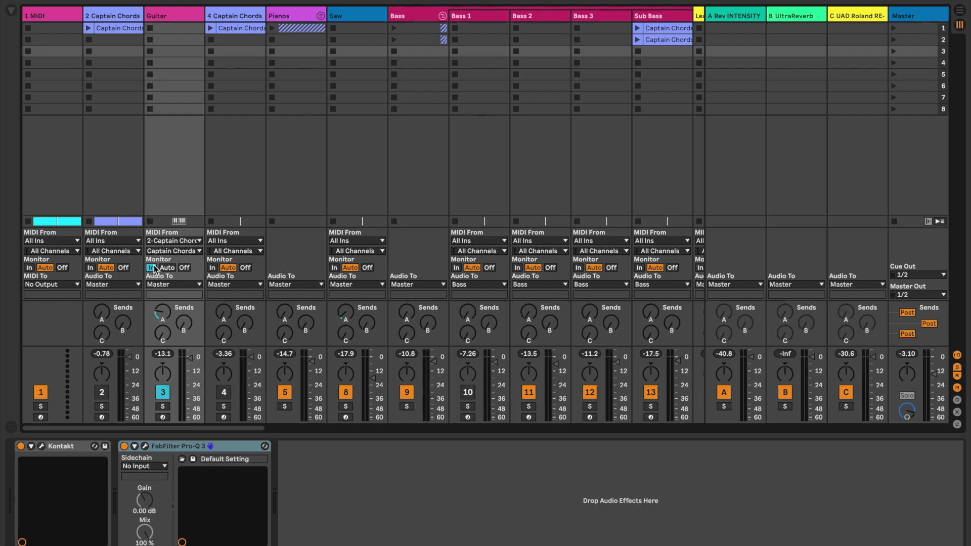
left_click(163, 406)
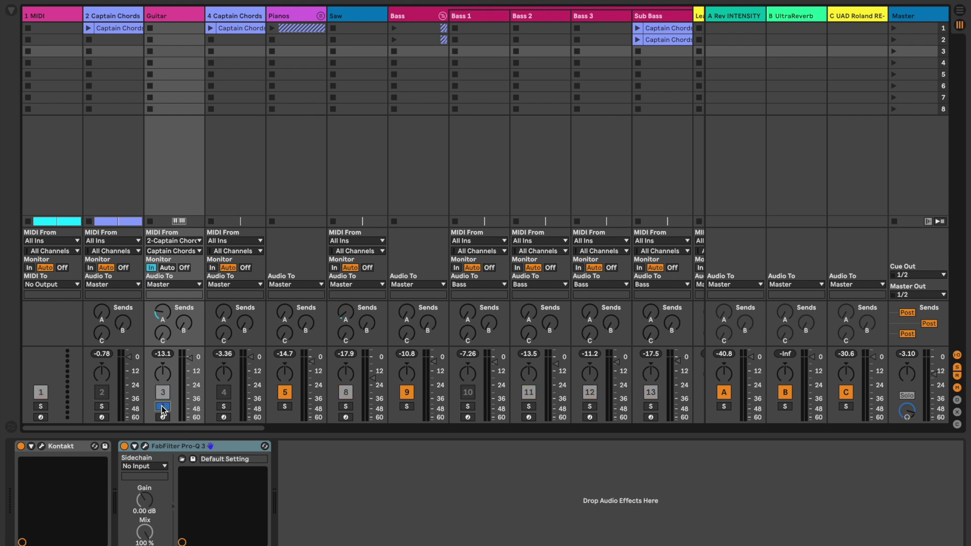
- Play the soloed Guitar track, switch back to the Arrangement View and unsolo the track
key("space")
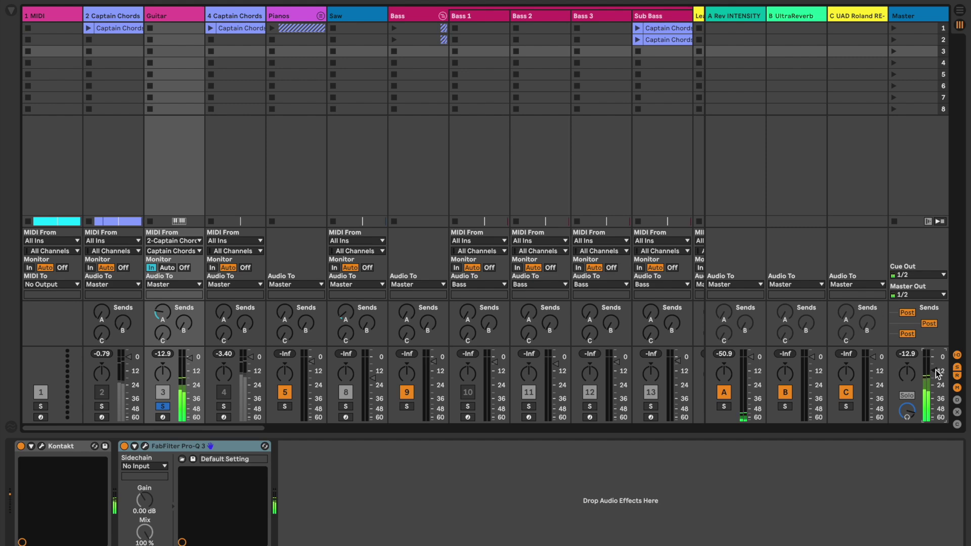
key("Tab")
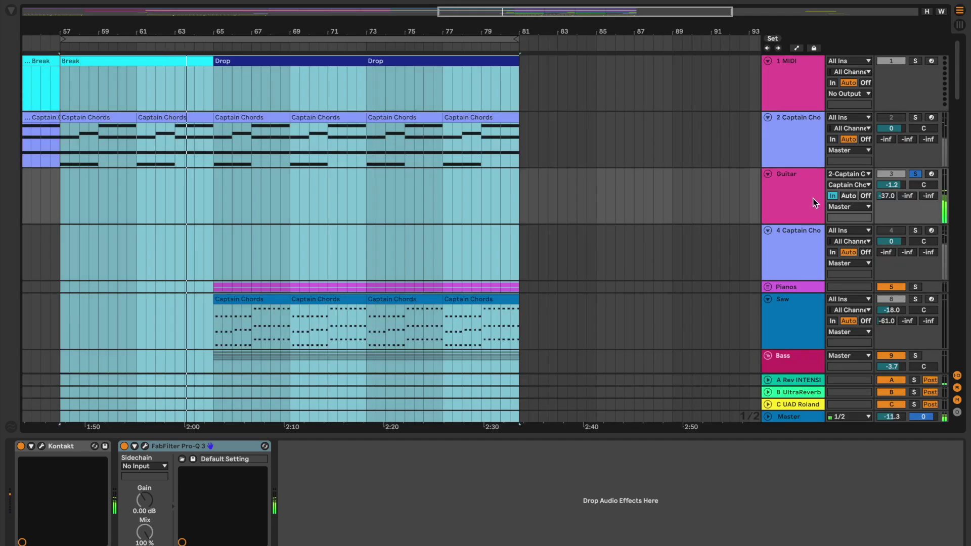
scroll(805, 210, "down", 1)
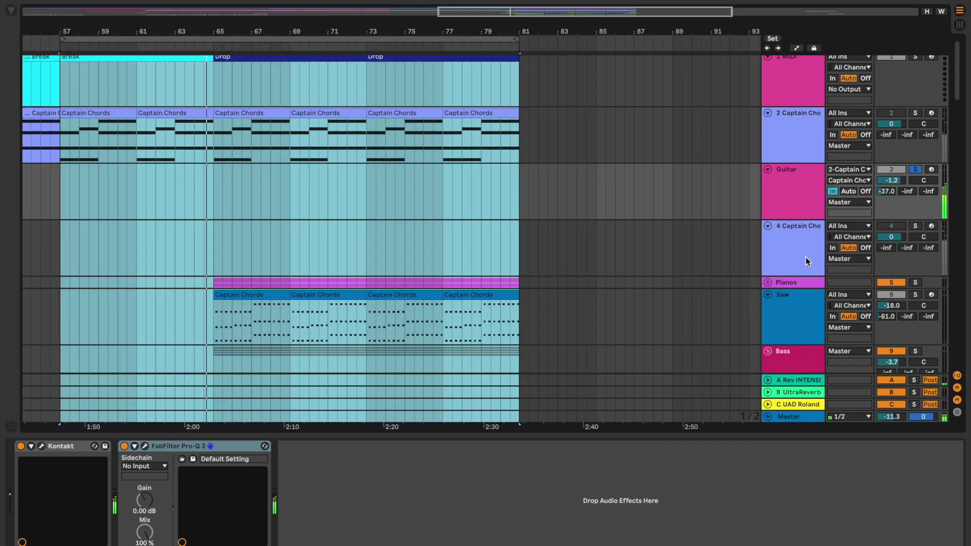
left_click(915, 169)
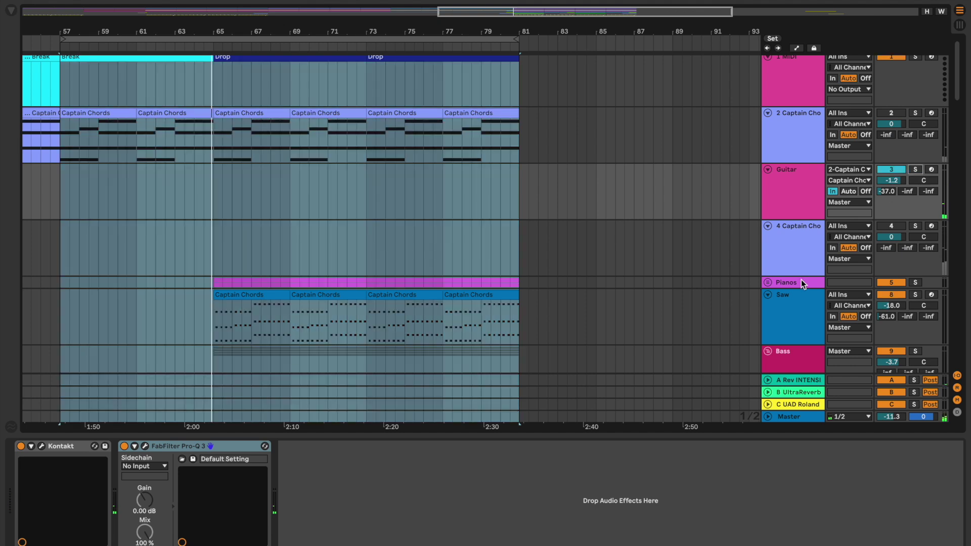
- Select the Pianos group and unfold it to show the Piano 1 and Piano 2 tracks
left_click(796, 282)
scroll(797, 283, "down", 3)
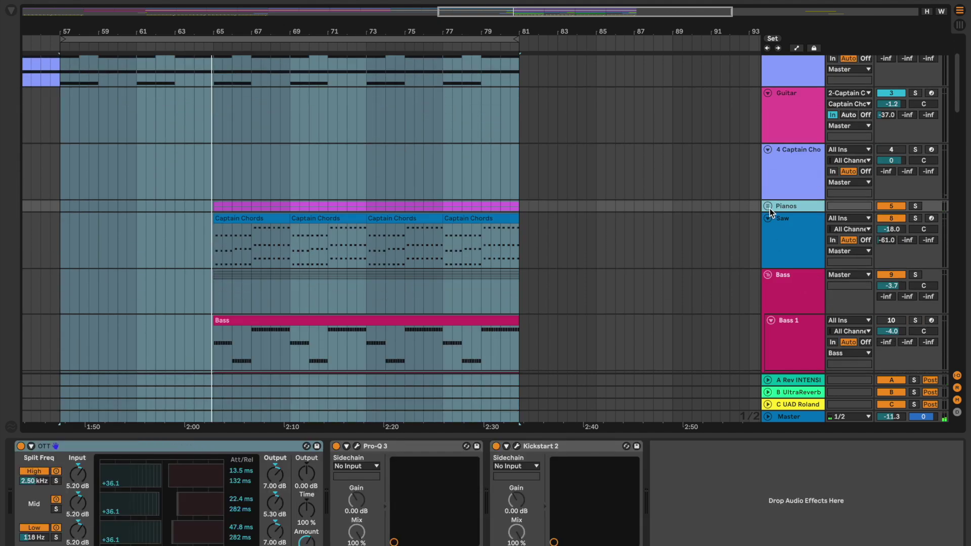
left_click(768, 207)
scroll(792, 193, "down", 1)
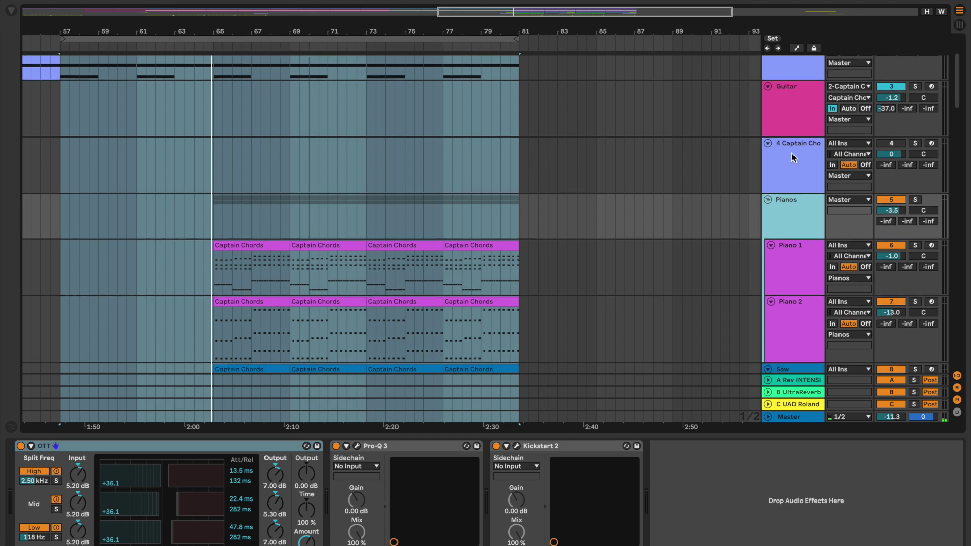
- Examine the chord progression and rhythm in the Captain Chords Epic plug-in on track 4 and close its window
left_click(798, 165)
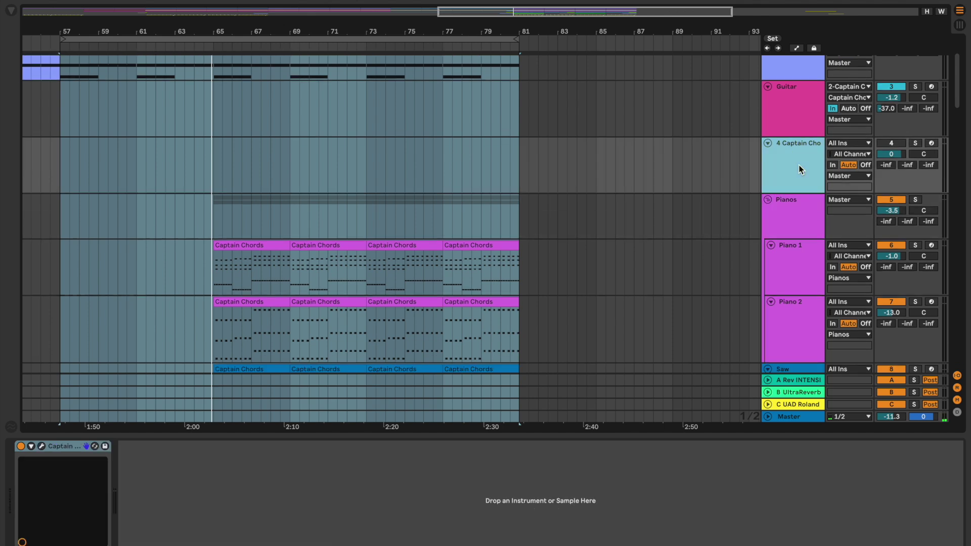
left_click(42, 447)
left_click(509, 47)
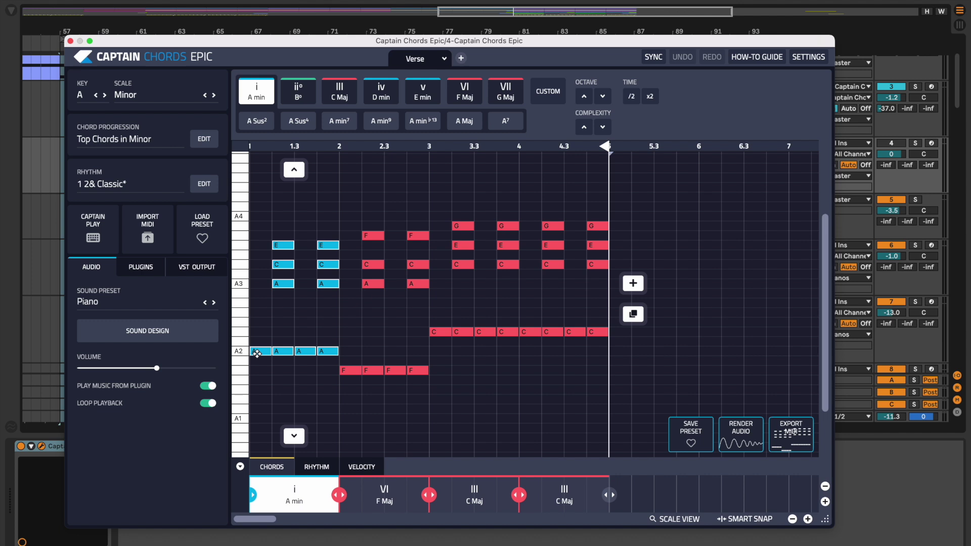
left_click(71, 41)
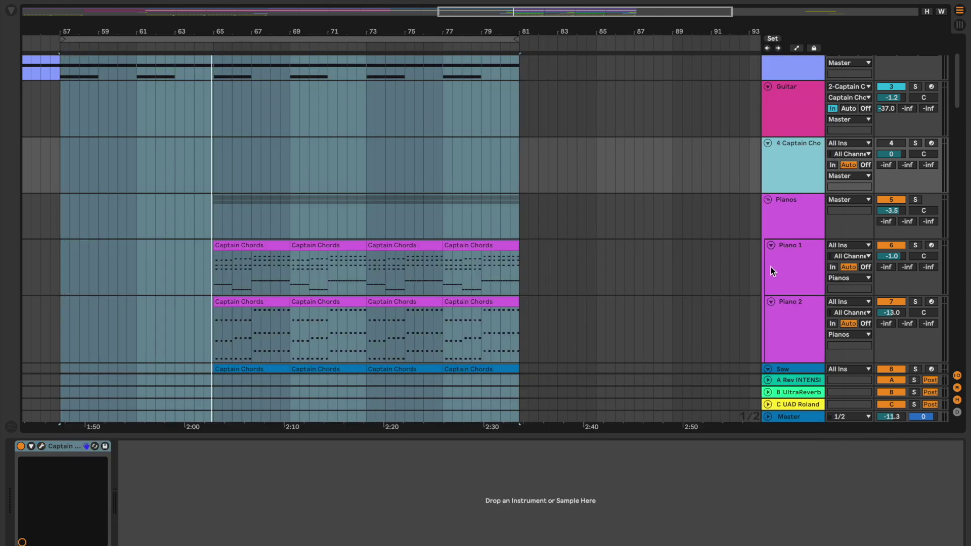
- Inspect the Korg M1 instrument on Piano 1, including its preset browser, and close its window
left_click(787, 278)
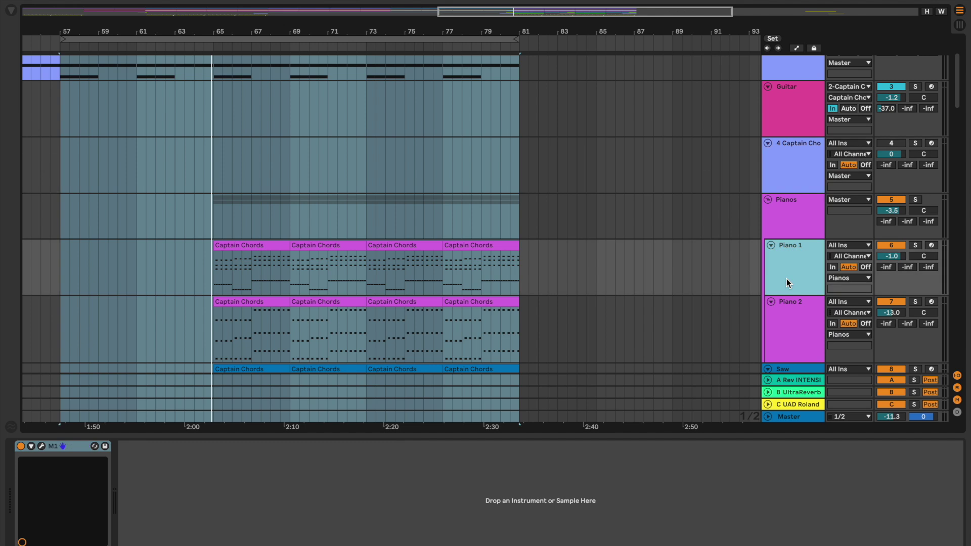
left_click(41, 446)
left_click(532, 88)
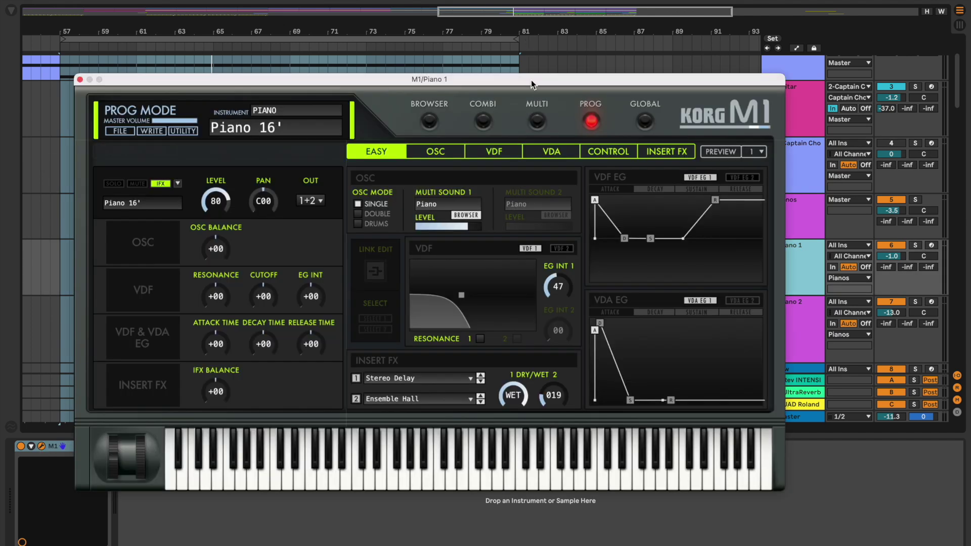
left_click(438, 131)
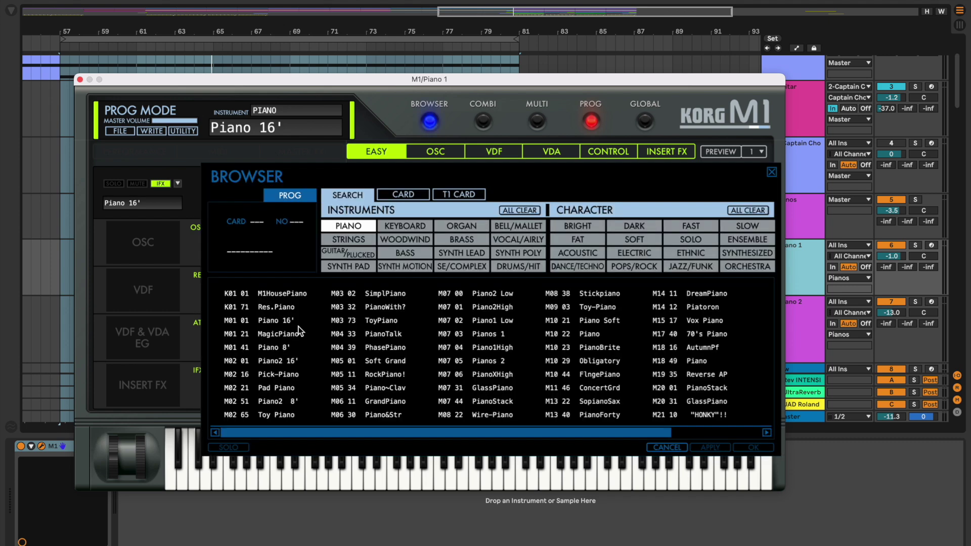
left_click(80, 80)
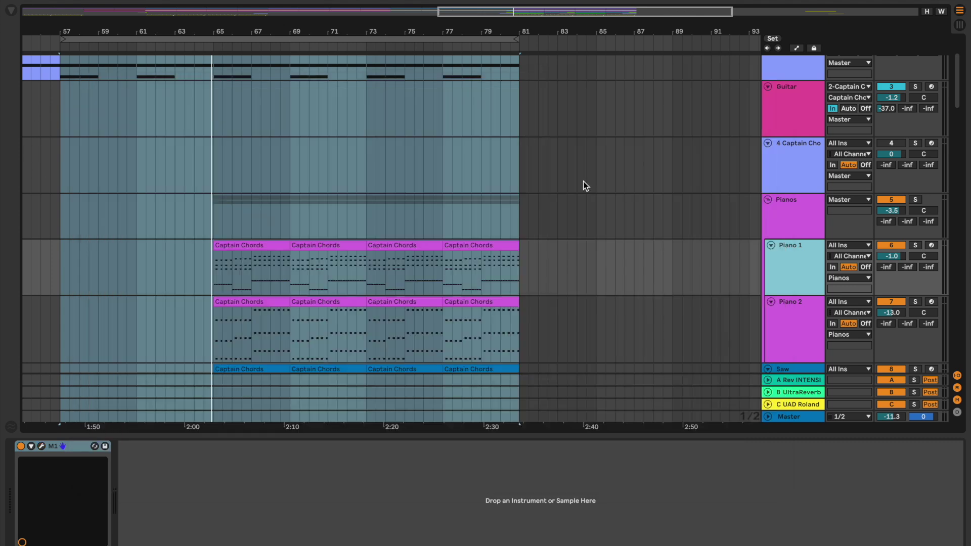
- Solo Piano 1, move the loop's start from the break to bar 65 and play the drop section
left_click(915, 246)
key("space")
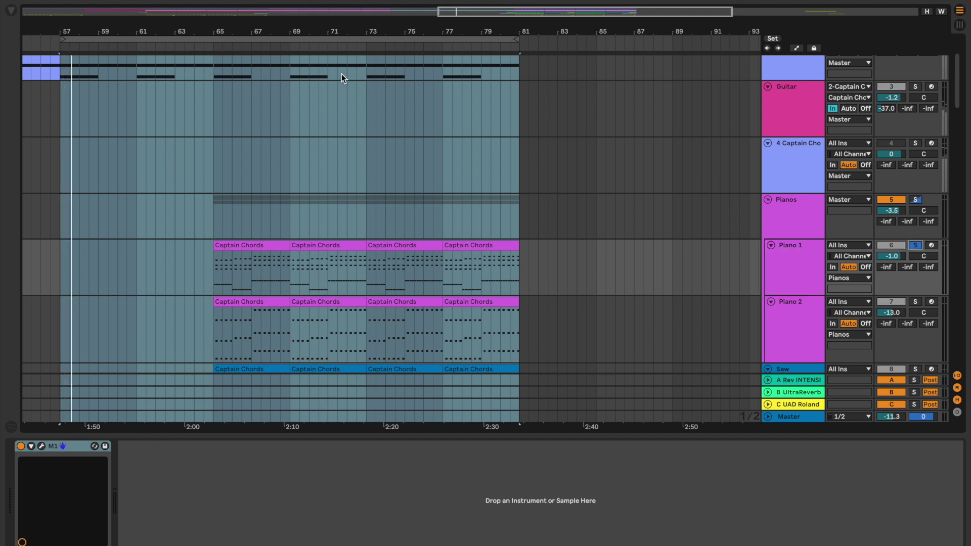
left_click_drag(62, 39, 215, 39)
left_click(222, 44)
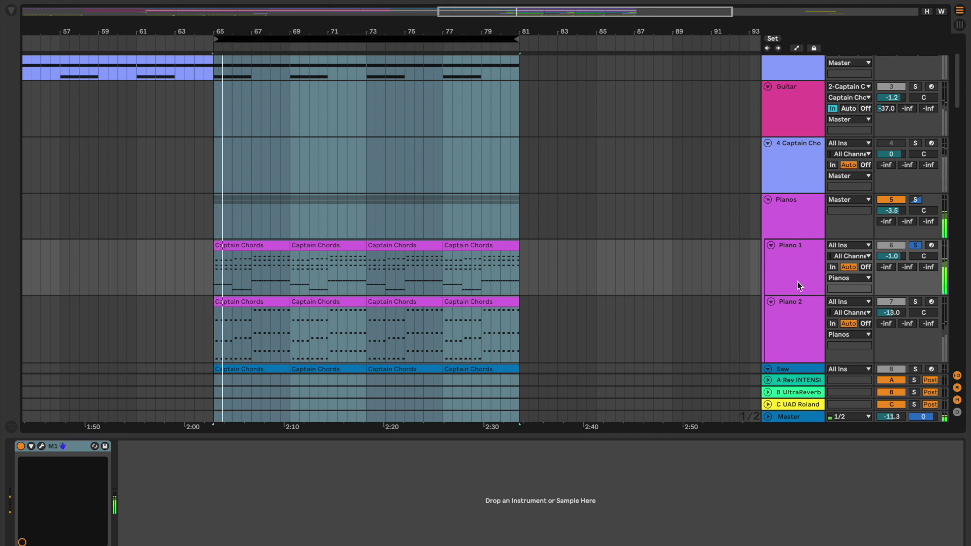
- Inspect the Dancepiano 2k7 preset in Nexus on the Piano 2 track and close its window
scroll(809, 272, "down", 3)
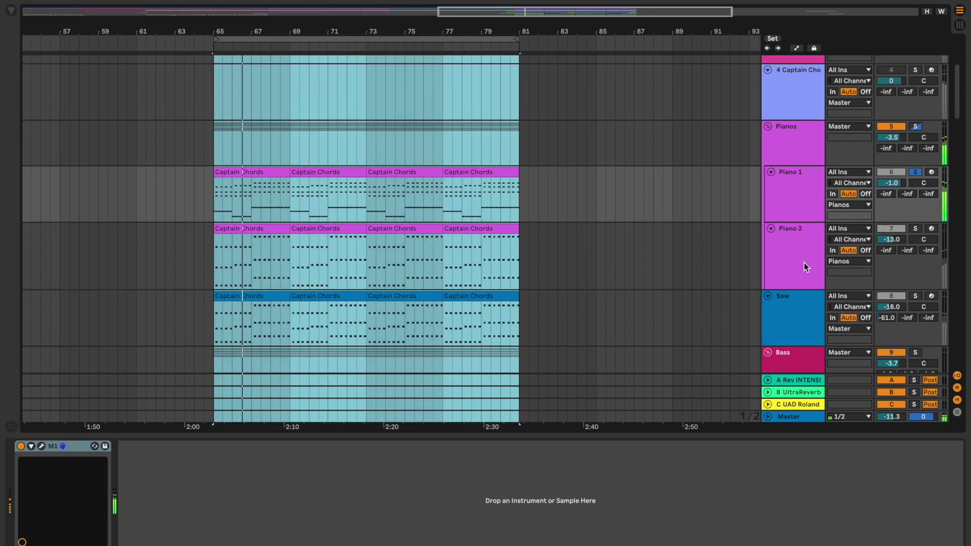
scroll(799, 250, "down", 1)
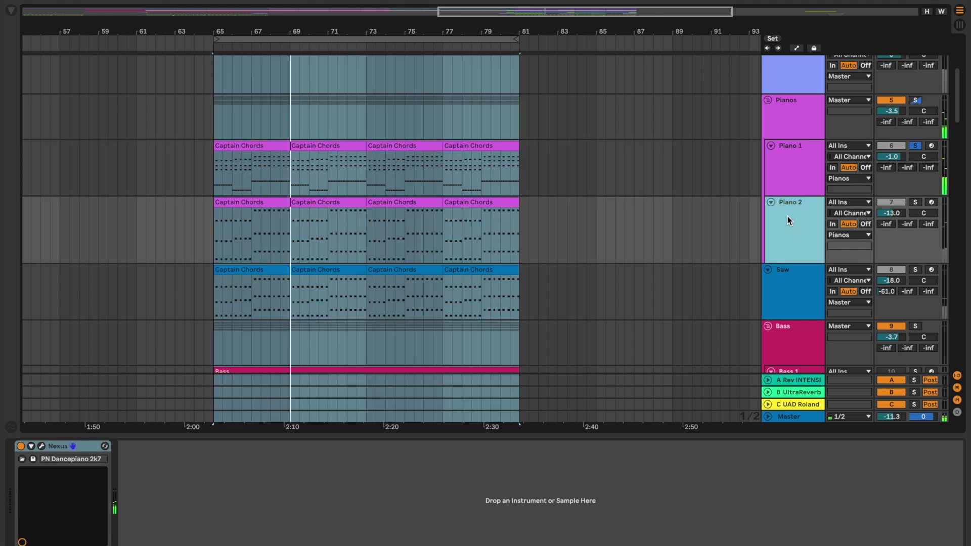
left_click(42, 446)
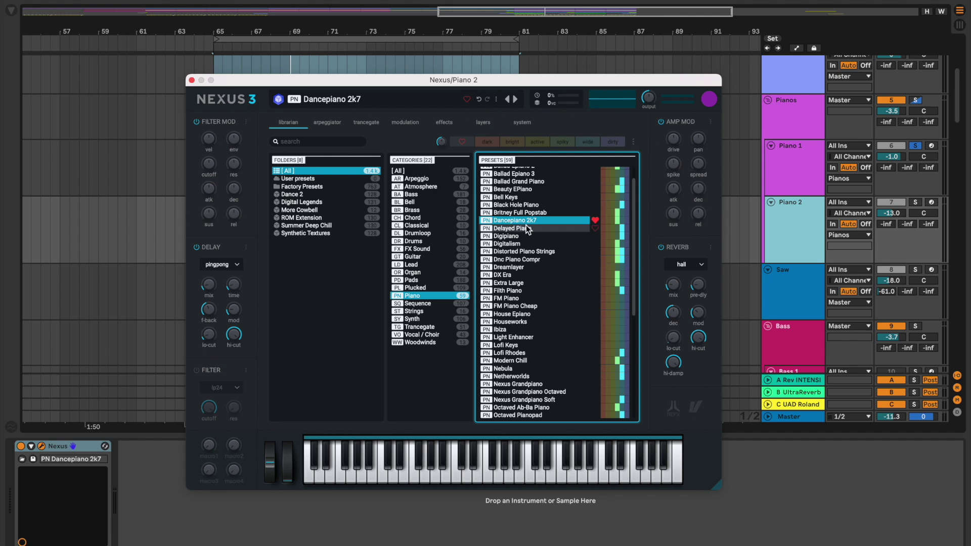
left_click(192, 80)
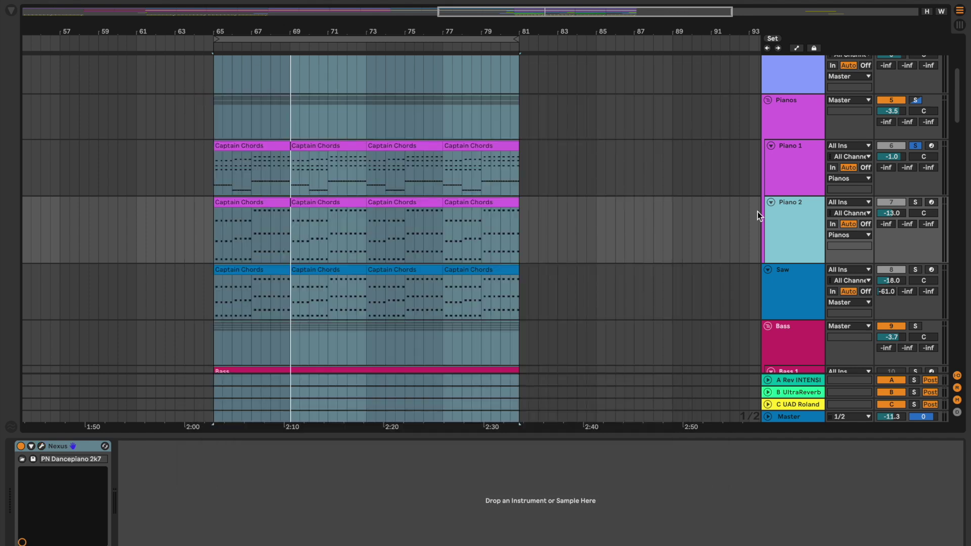
- Solo the Piano 2 track and play it
left_click(916, 202)
left_click(784, 239)
key("space")
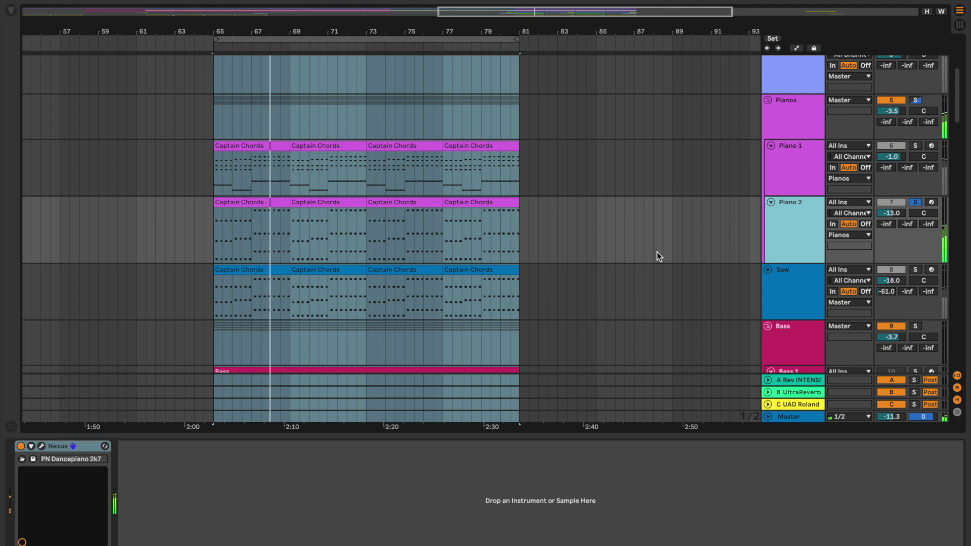
- Examine the notes of Piano 2's first Captain Chords clip in an enlarged MIDI editor and collapse the editor
left_click(277, 203)
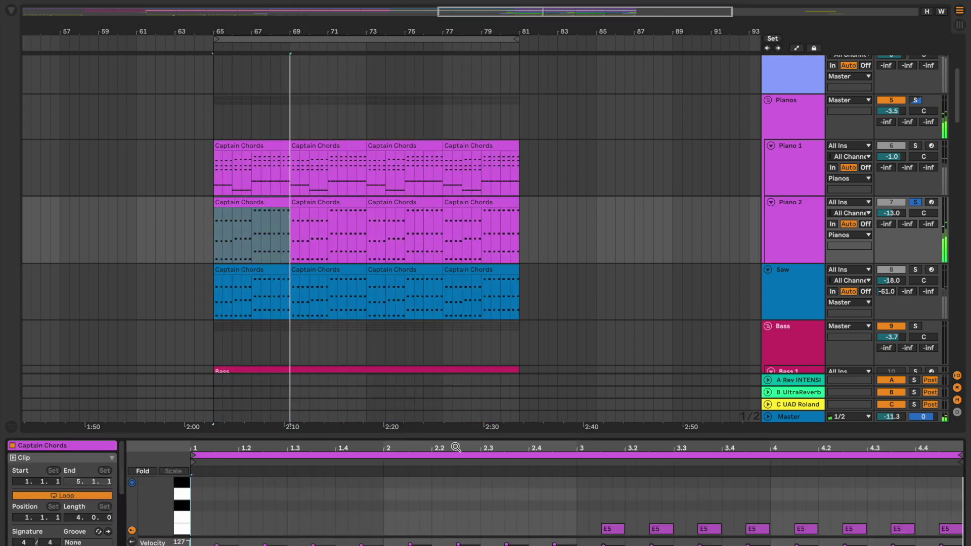
left_click_drag(455, 440, 496, 148)
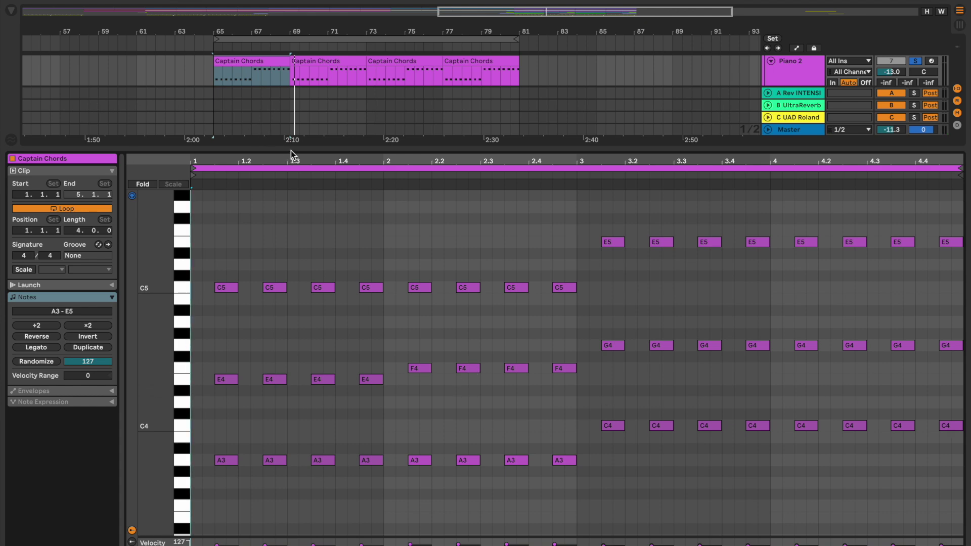
left_click_drag(291, 148, 292, 541)
- Show the effect devices of the Pianos group and solo the group
scroll(878, 106, "up", 5)
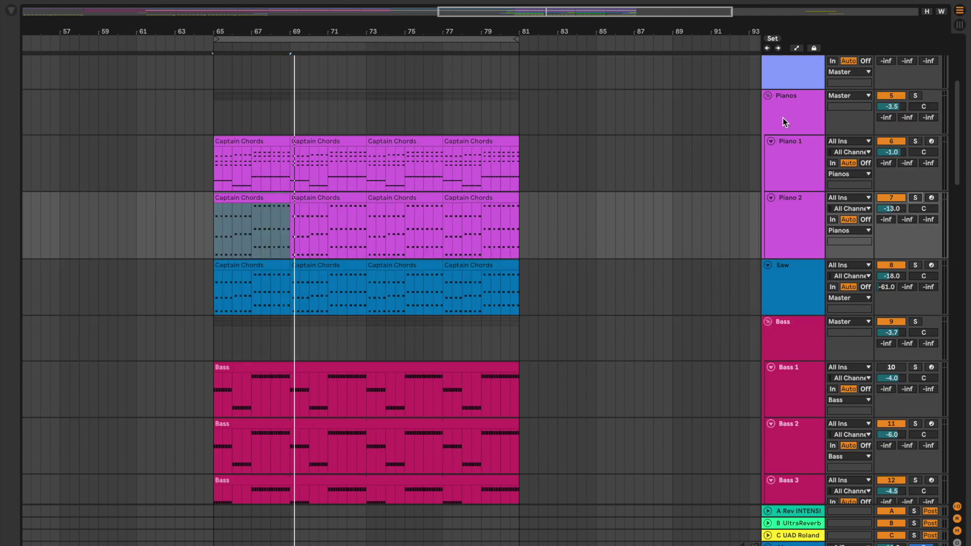
double_click(783, 117)
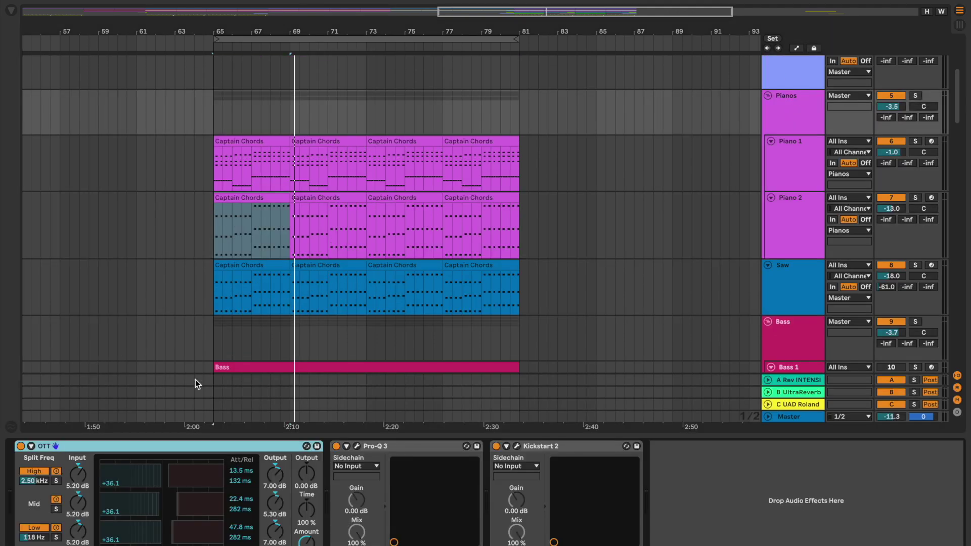
left_click(915, 96)
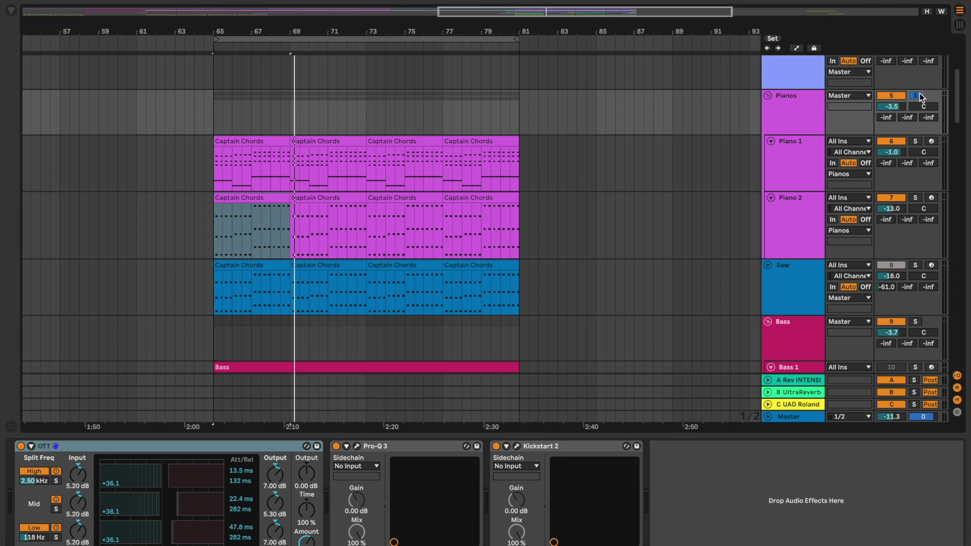
- Inspect the Pro-Q 3 low cut and the Kickstart 2 curve on the Pianos group, closing each window
left_click(356, 446)
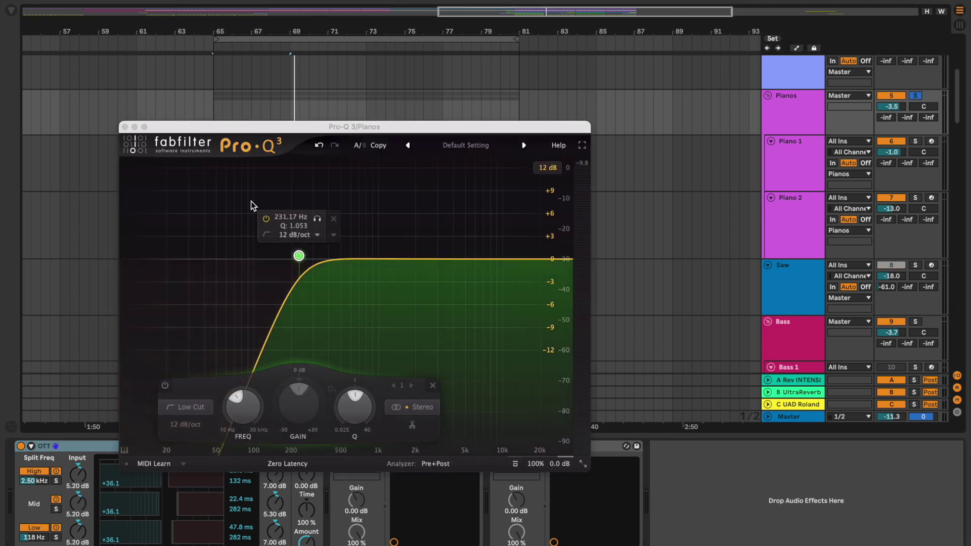
left_click(125, 127)
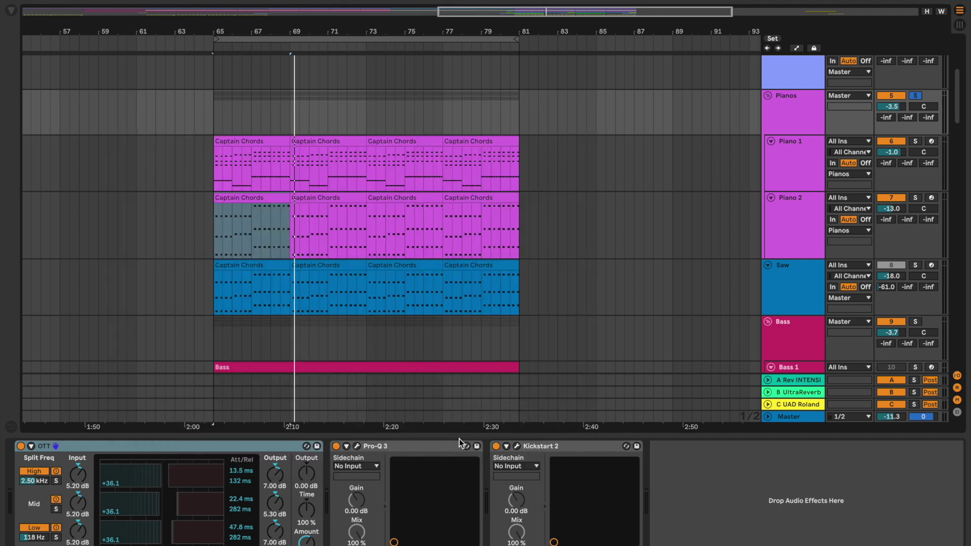
left_click(517, 446)
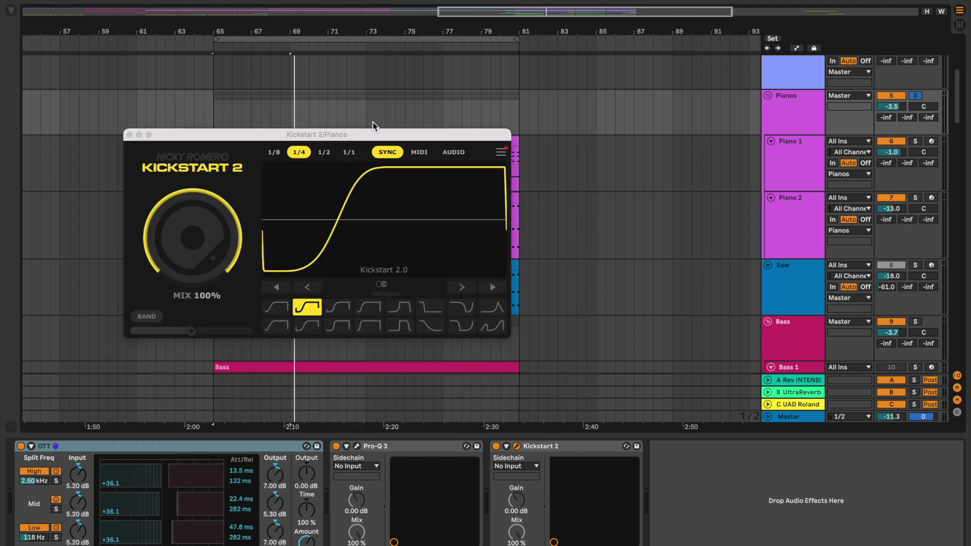
left_click(128, 135)
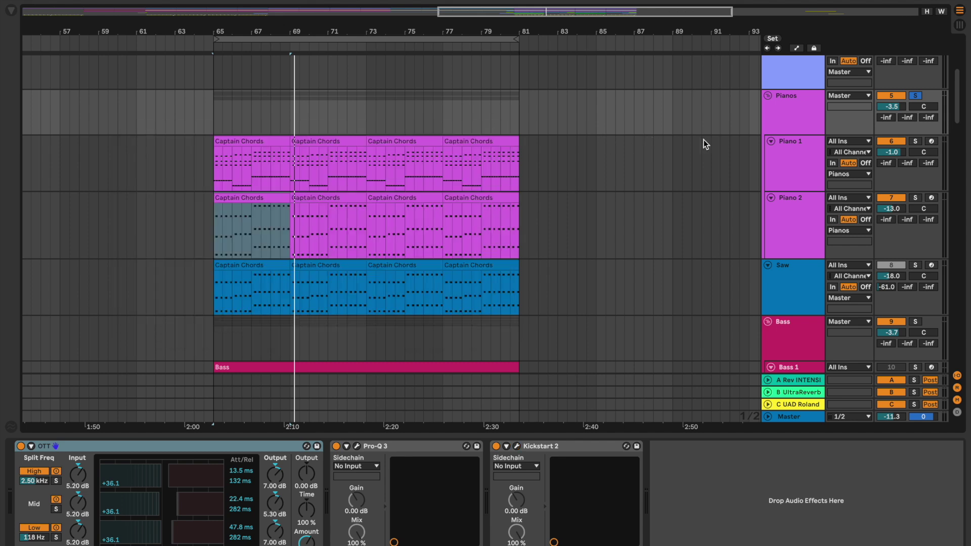
- Play the soloed Pianos group and unsolo it
left_click(792, 121)
key("space")
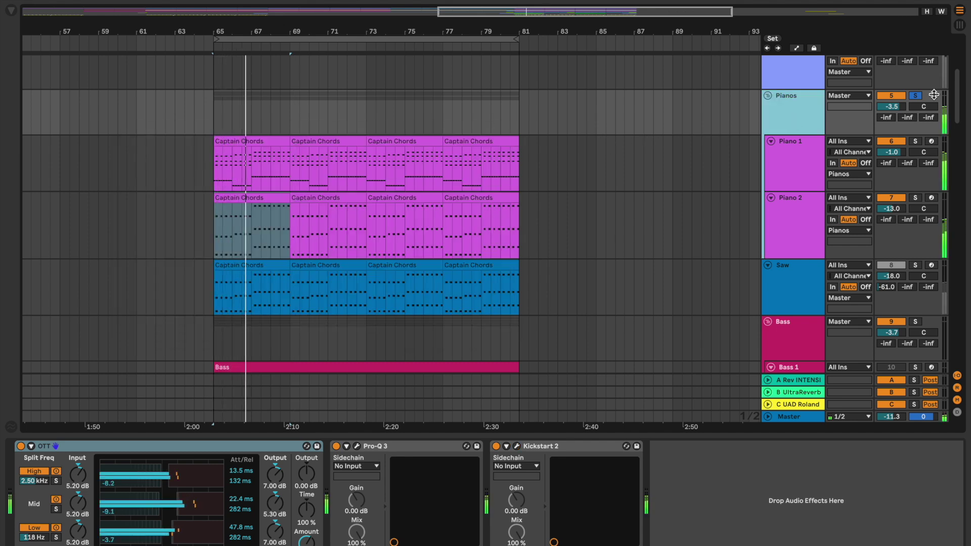
left_click(915, 96)
- Solo the Saw track and show its devices
scroll(845, 208, "down", 2)
scroll(845, 209, "down", 3)
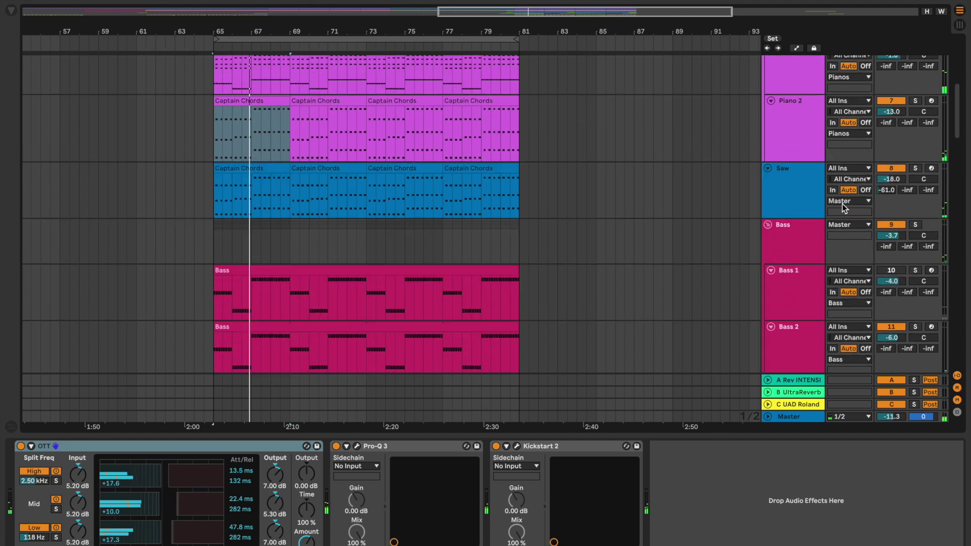
left_click(784, 210)
left_click(916, 171)
left_click(788, 201)
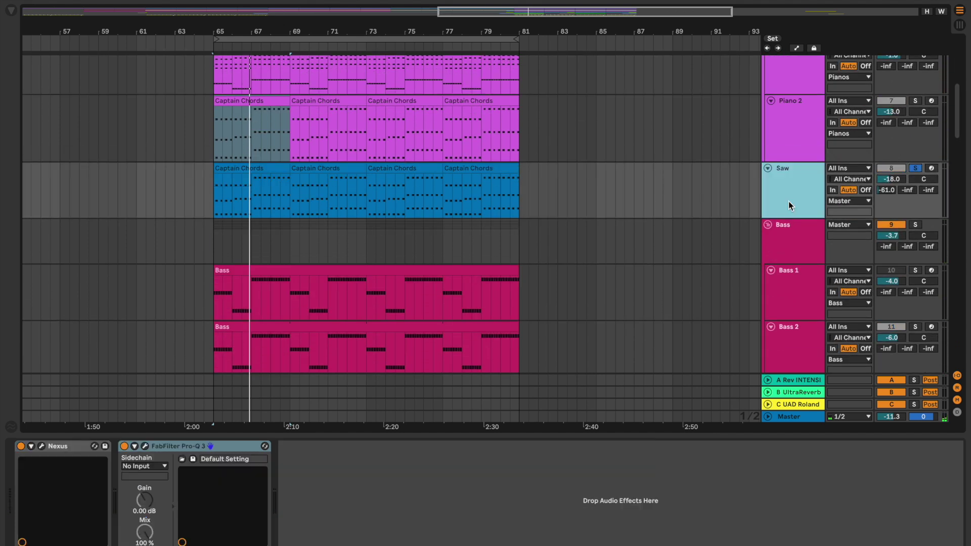
- Open the Nexus window on the Saw track, move it higher and play the soloed track
left_click(41, 446)
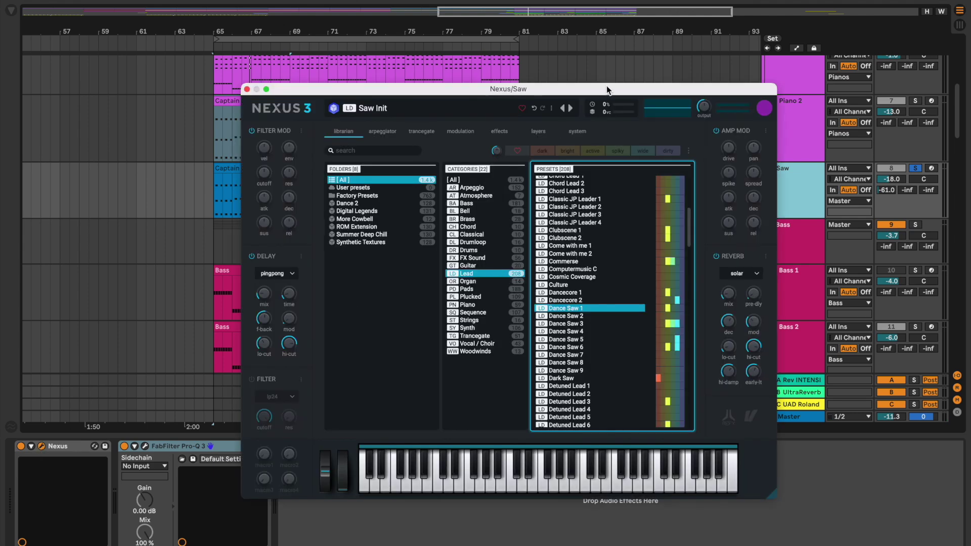
left_click_drag(606, 86, 605, 59)
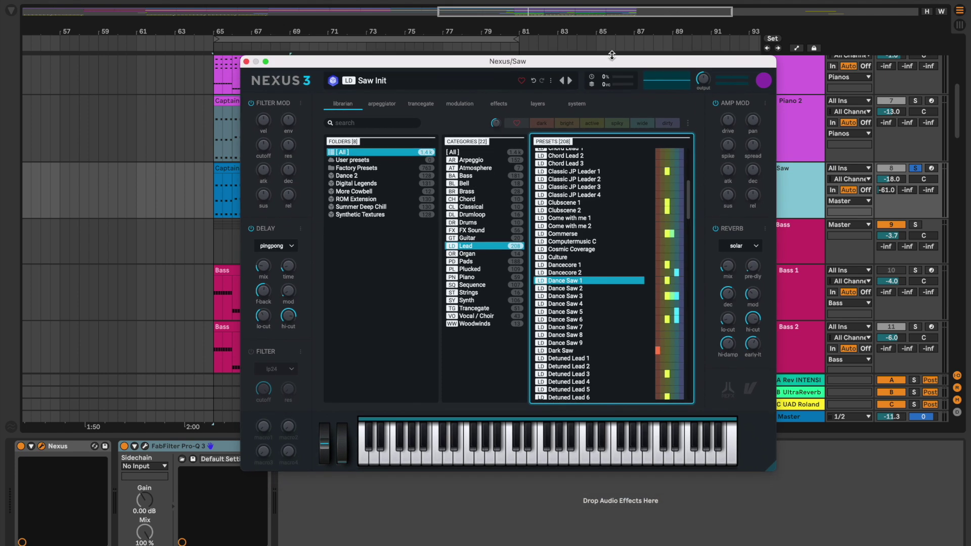
key("space")
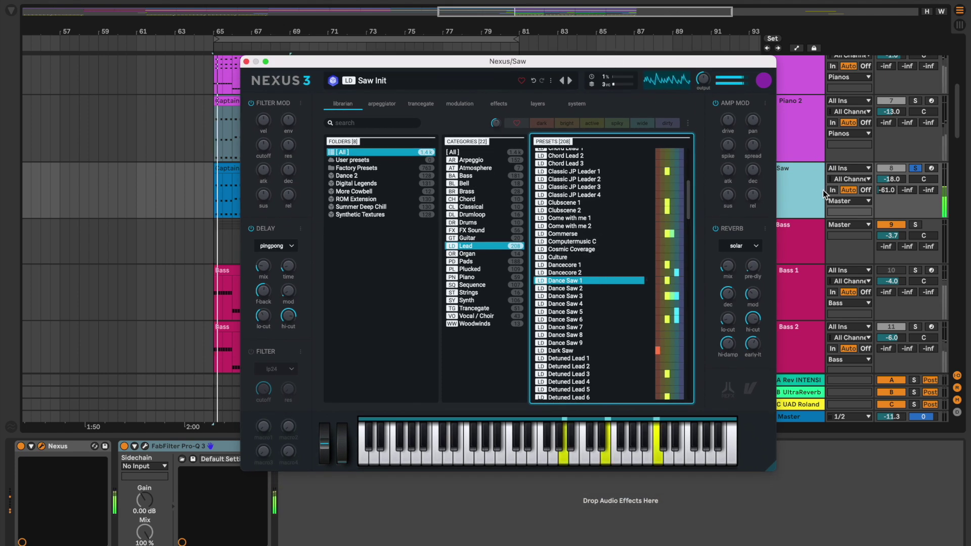
- Close the Saw track's Nexus window and move the solo from Saw to the Bass group
left_click(247, 61)
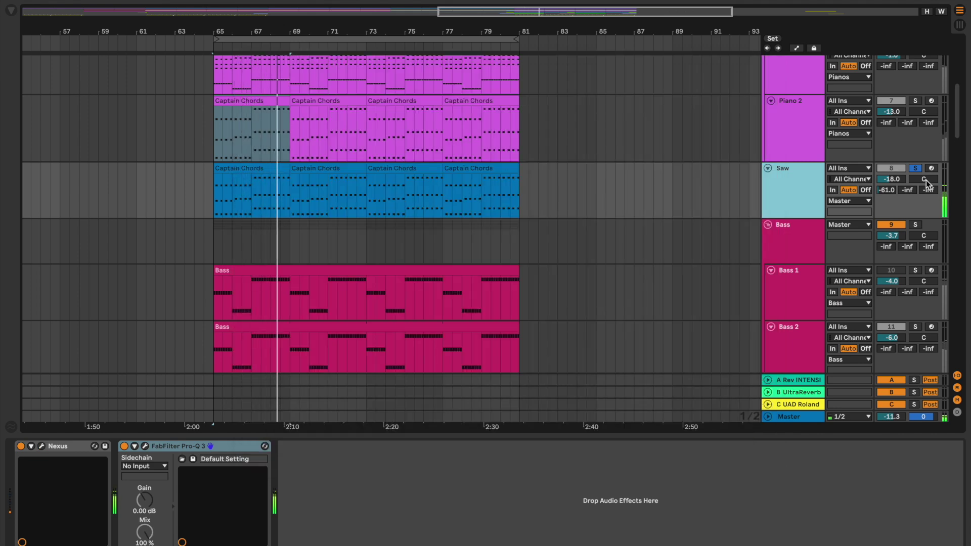
left_click(918, 169)
left_click(823, 222)
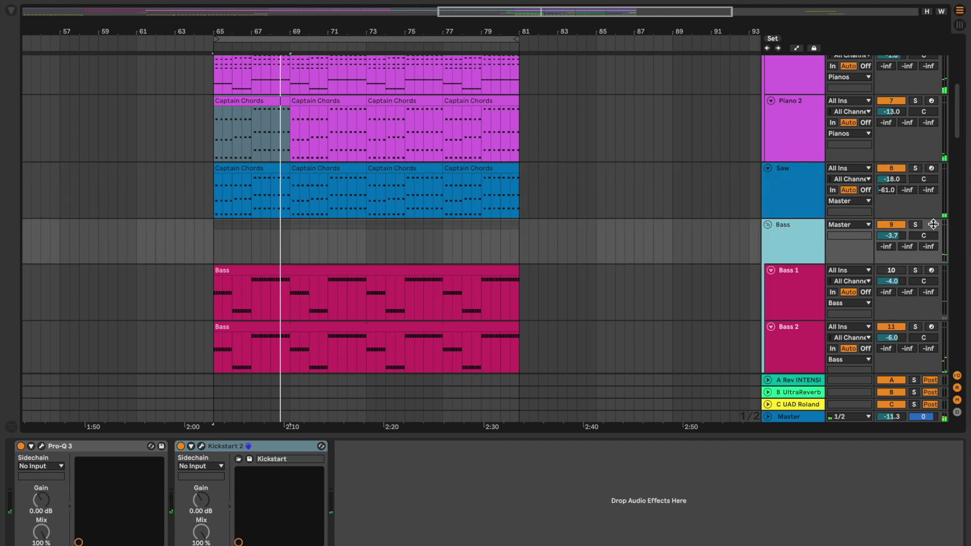
left_click(916, 224)
- Play the soloed Bass group with its Bass 1, Bass 2, Bass 3 and Sub Bass tracks, and unsolo it
scroll(784, 225, "down", 2)
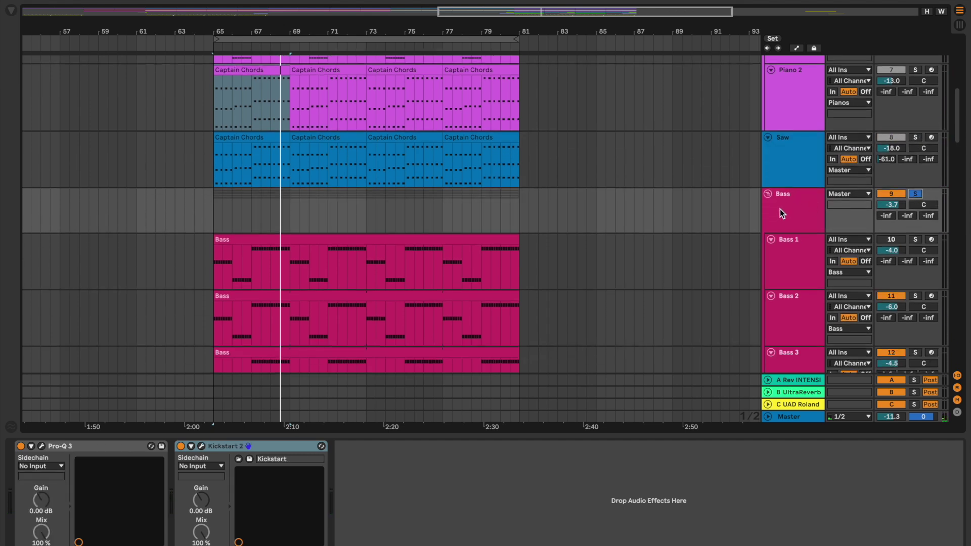
scroll(779, 201, "down", 3)
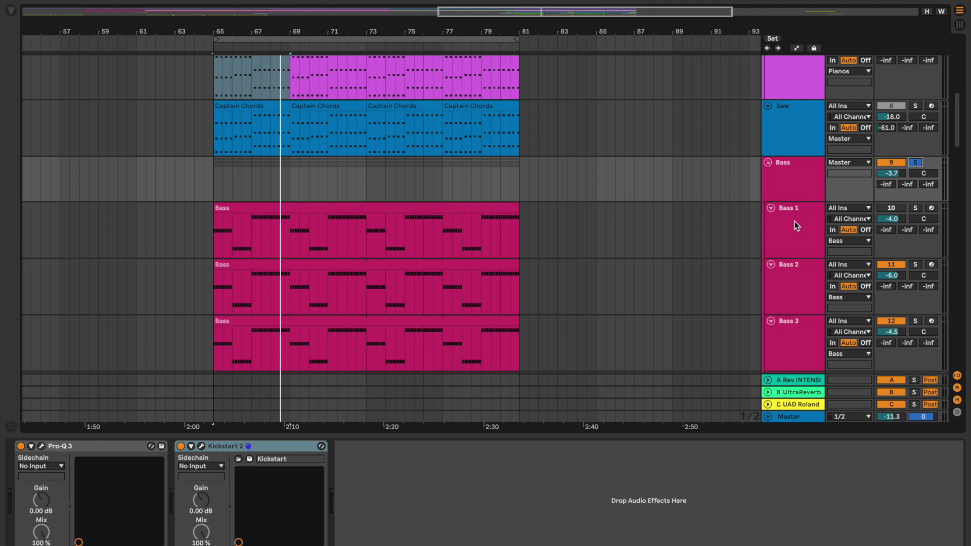
scroll(794, 219, "down", 1)
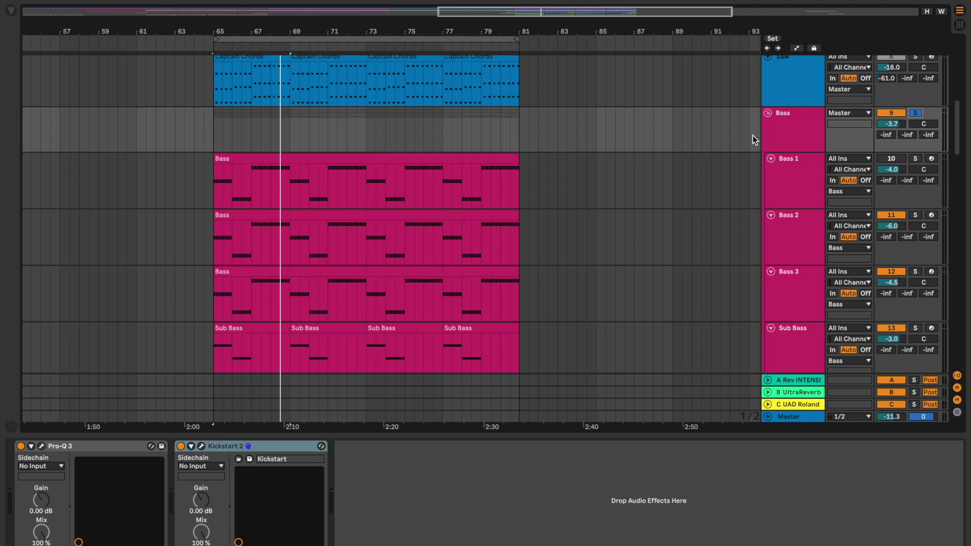
key("space")
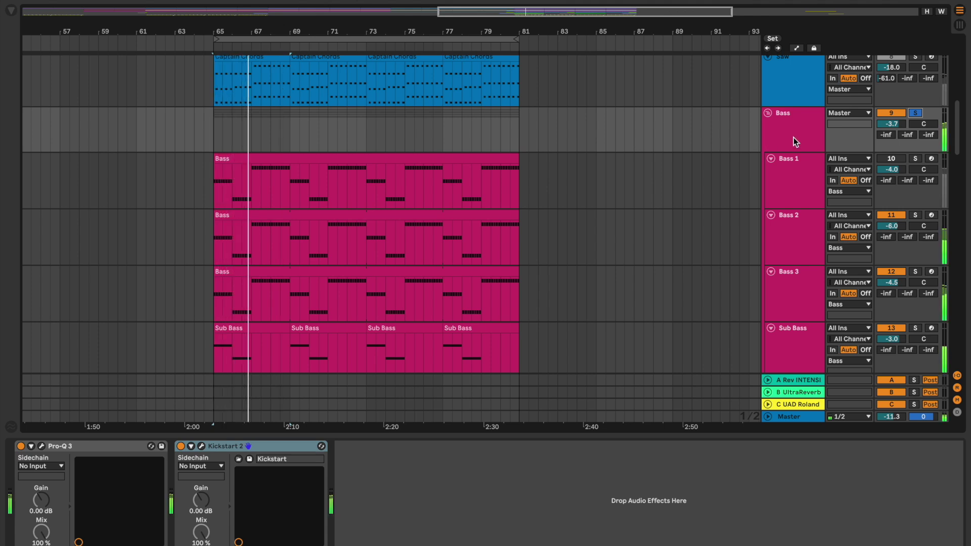
scroll(794, 137, "down", 3)
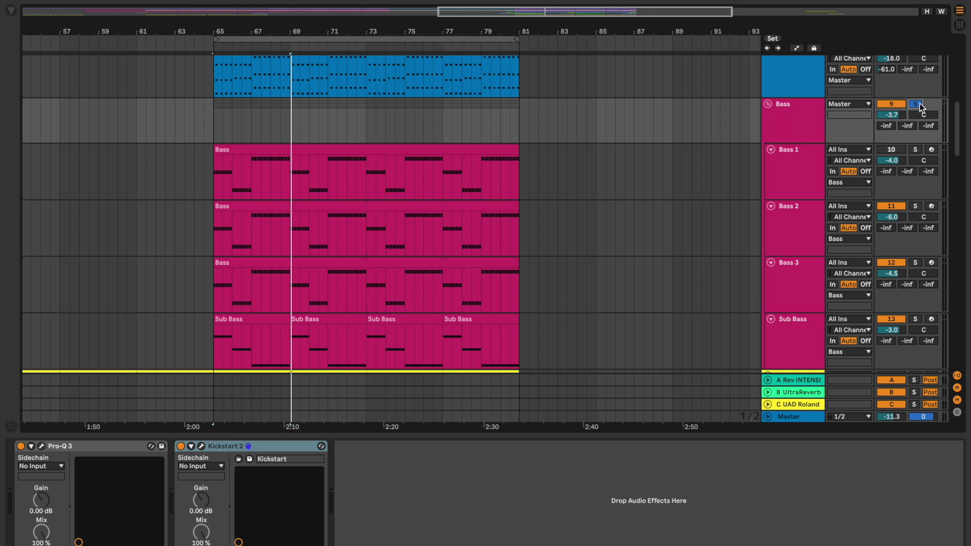
- Select the first Lead Guitar track, activate it and deactivate the second Lead Guitar track
scroll(764, 129, "down", 8)
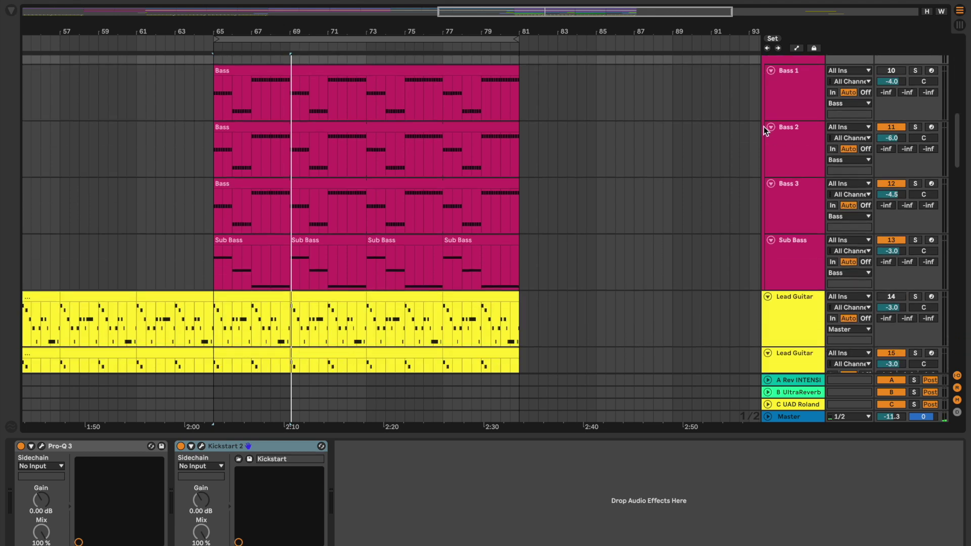
left_click(788, 194)
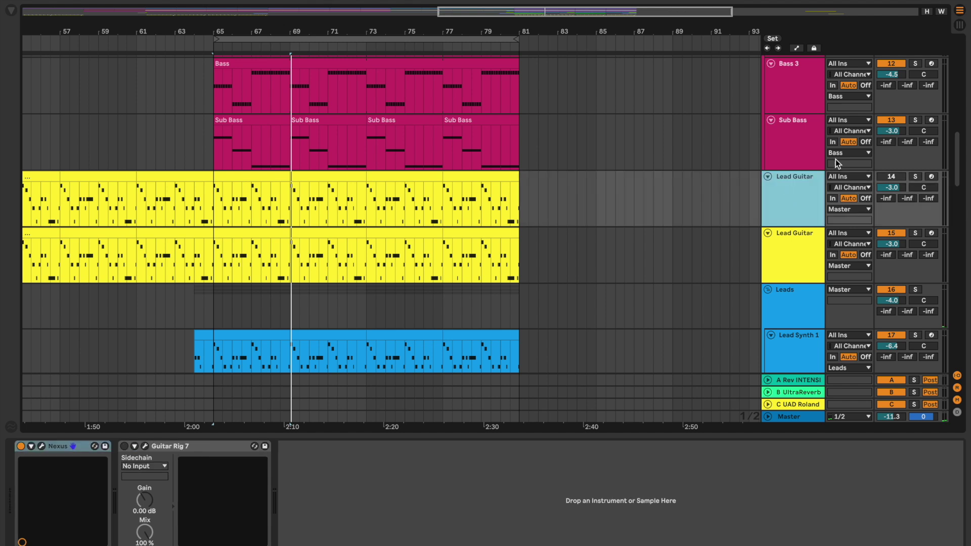
left_click(901, 178)
left_click(891, 233)
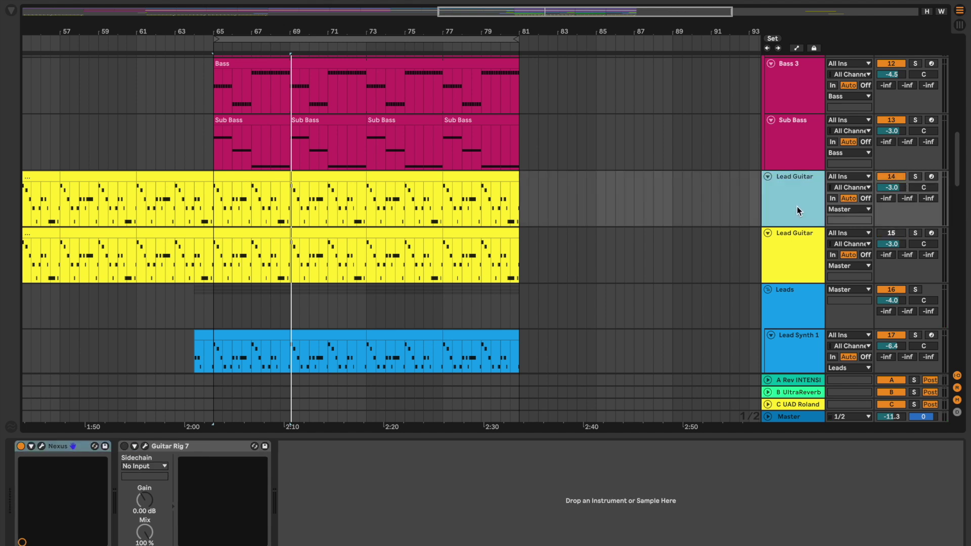
- Open the Nexus window on the first Lead Guitar track and move it higher
scroll(801, 204, "down", 1)
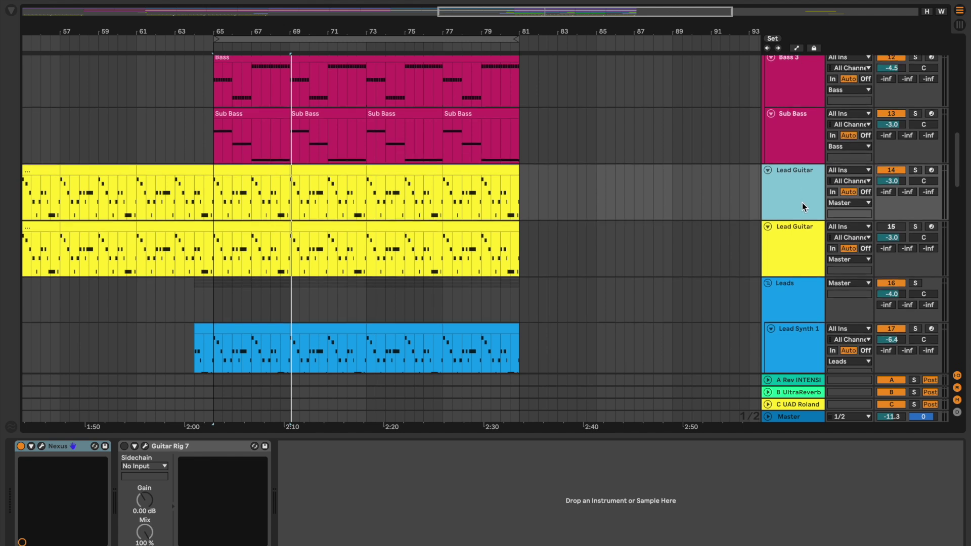
left_click(41, 448)
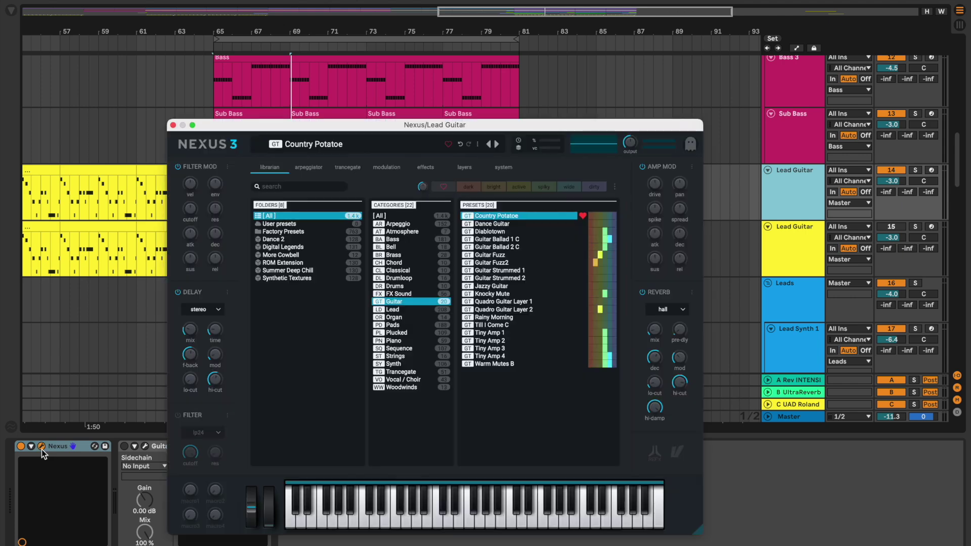
left_click_drag(459, 126, 452, 103)
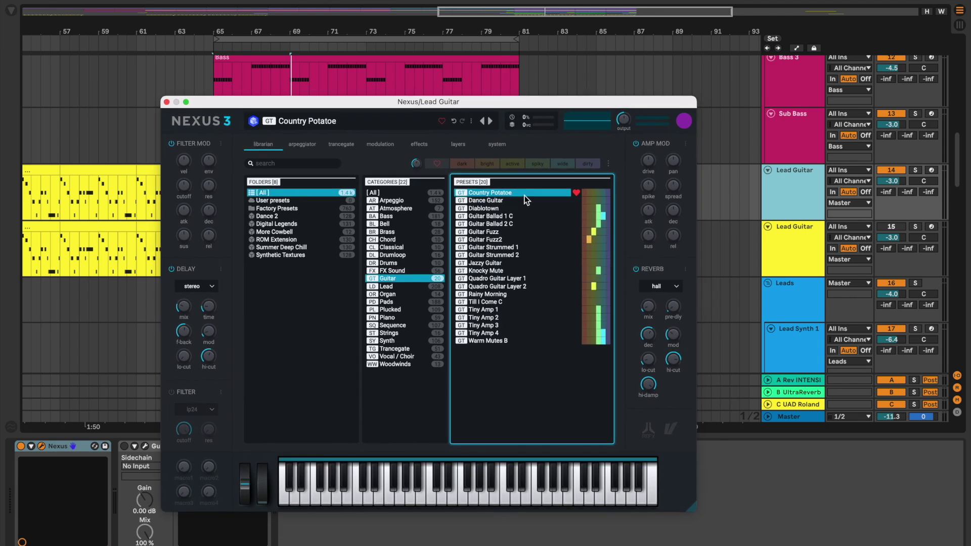
- Play the first Lead Guitar track soloed with its Nexus window open, close the window and unsolo the track
left_click(915, 170)
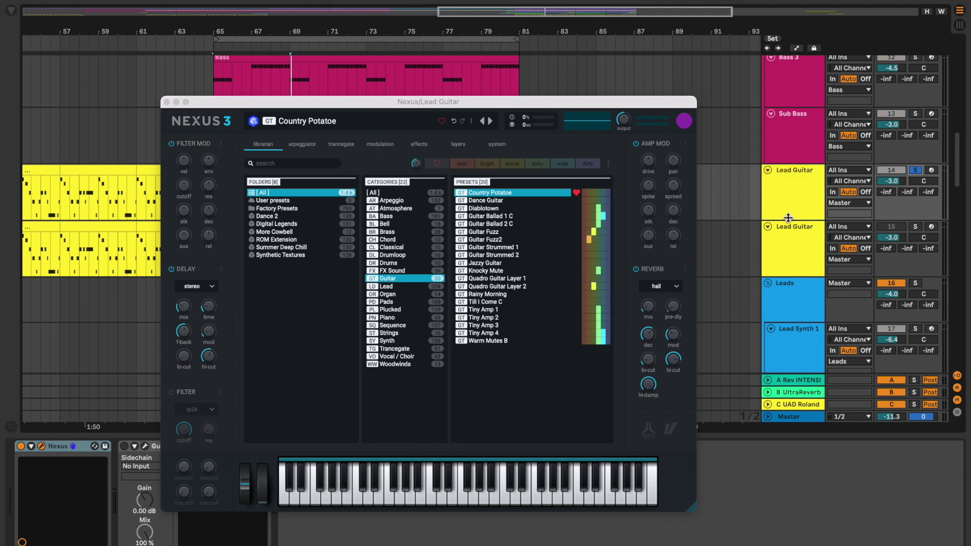
key("space")
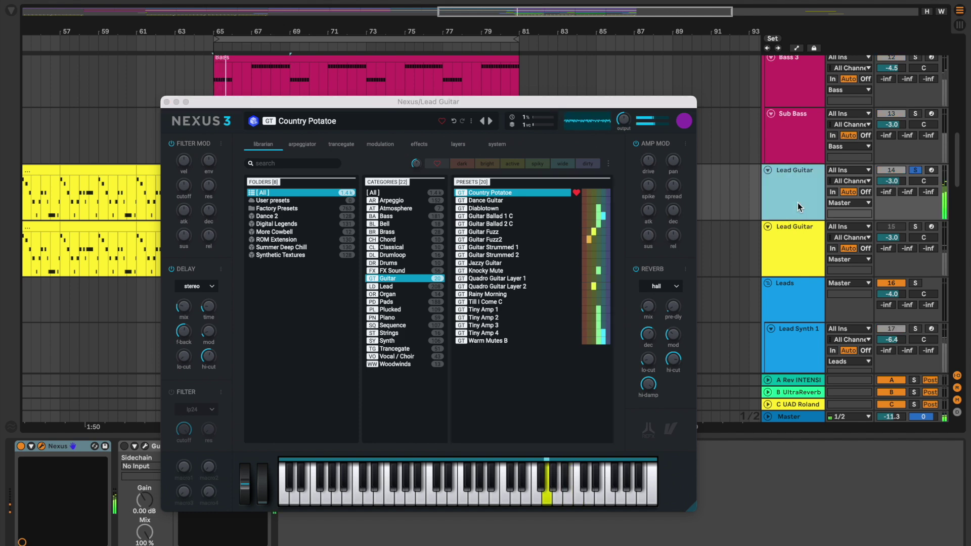
left_click_drag(516, 106, 509, 83)
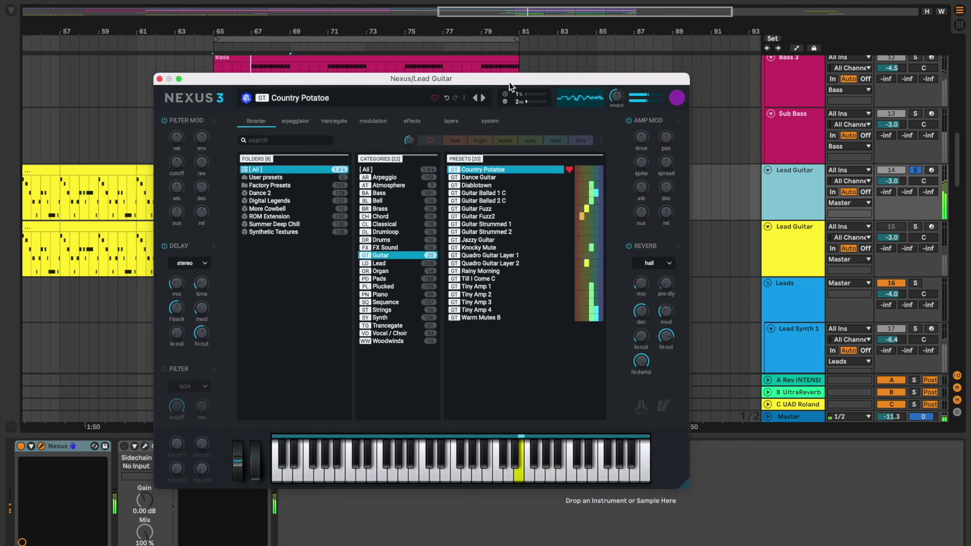
left_click(160, 79)
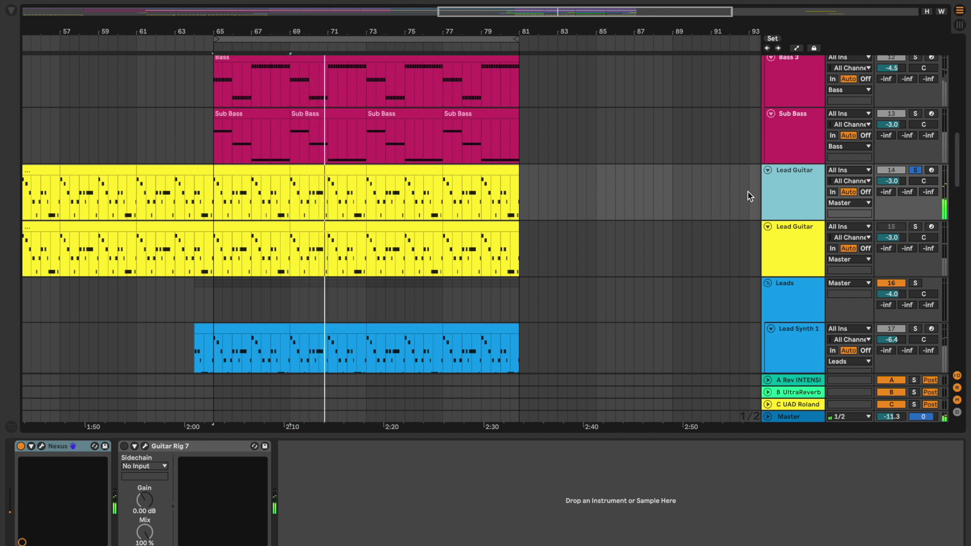
left_click(916, 171)
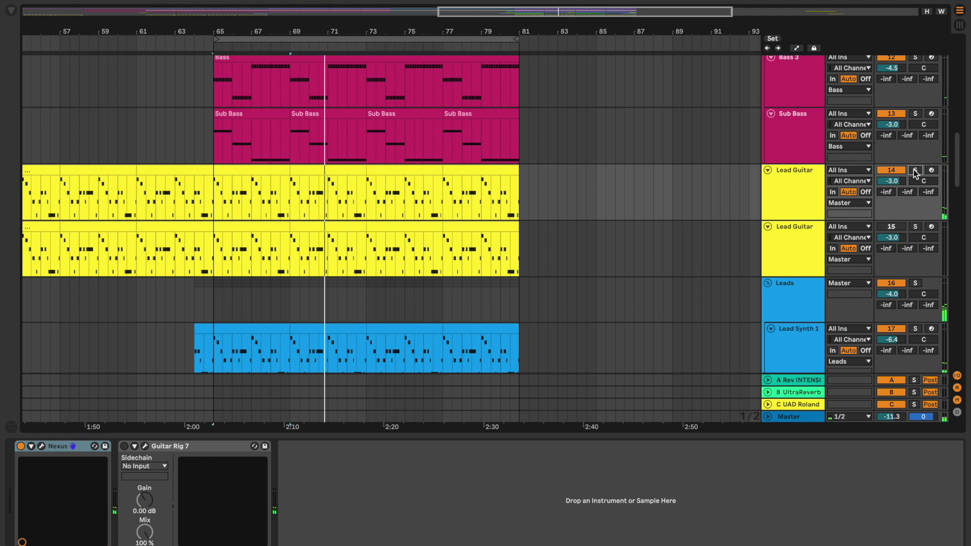
- Deactivate the first Lead Guitar track and activate the second one, showing its devices
left_click(797, 251)
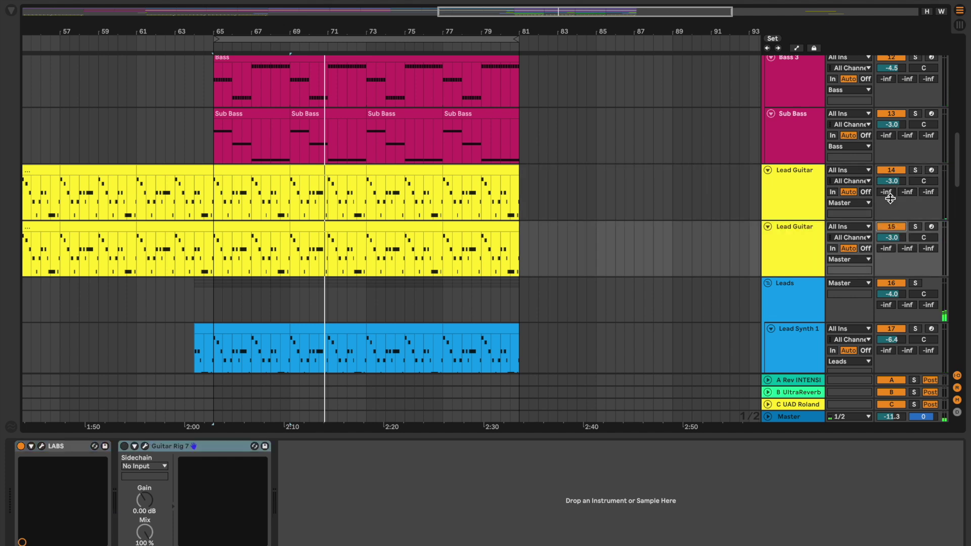
left_click(787, 195)
left_click(803, 235)
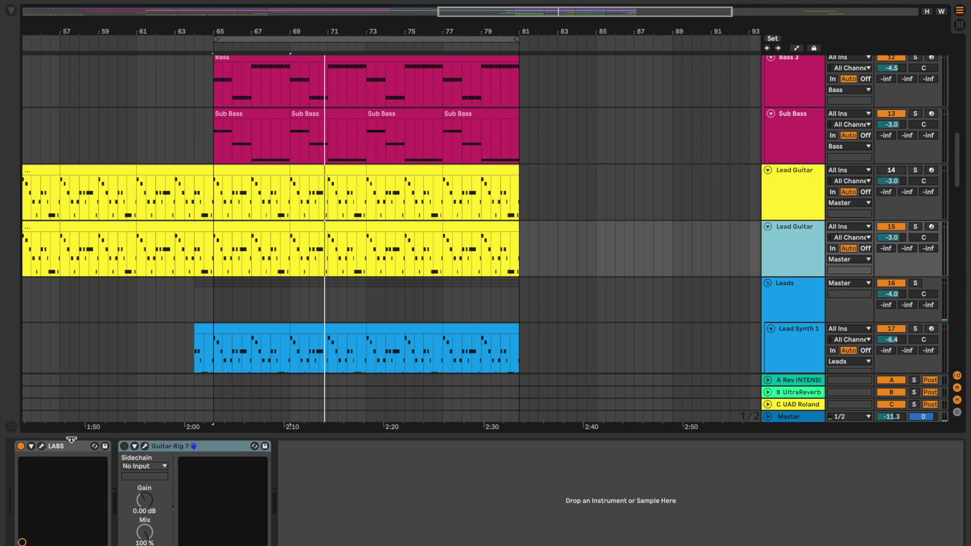
- Inspect the LABS instrument and its Electric Guitars preset list on the second Lead Guitar track, and close the window
left_click(42, 446)
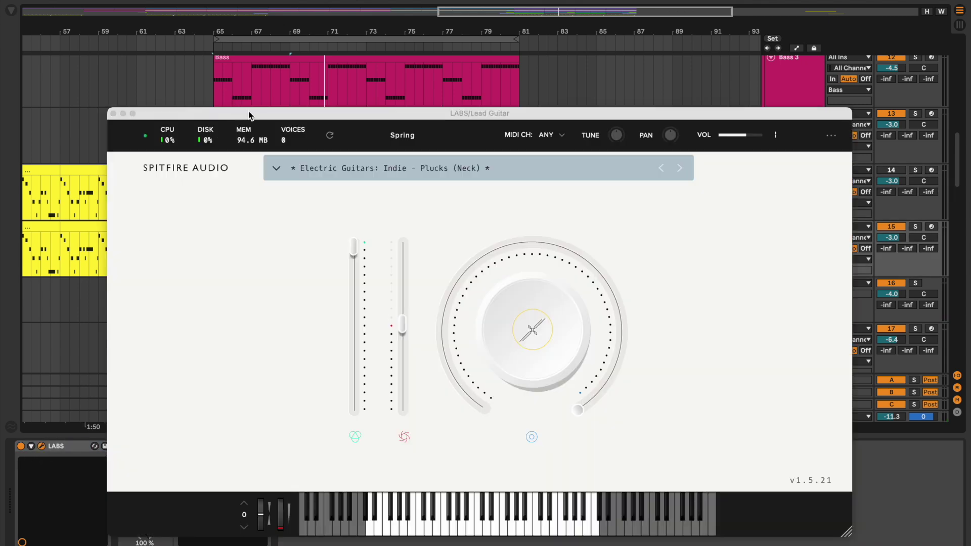
left_click_drag(259, 117, 247, 57)
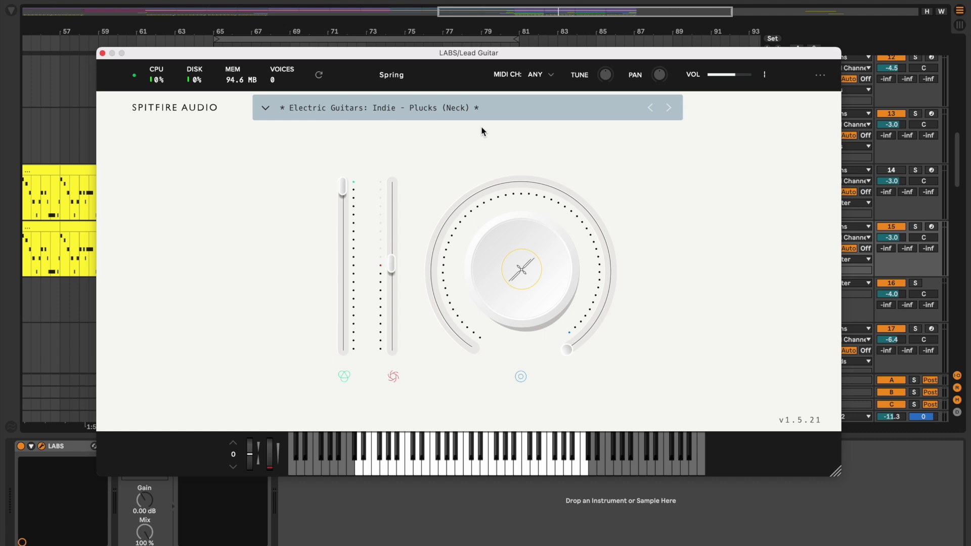
left_click(315, 110)
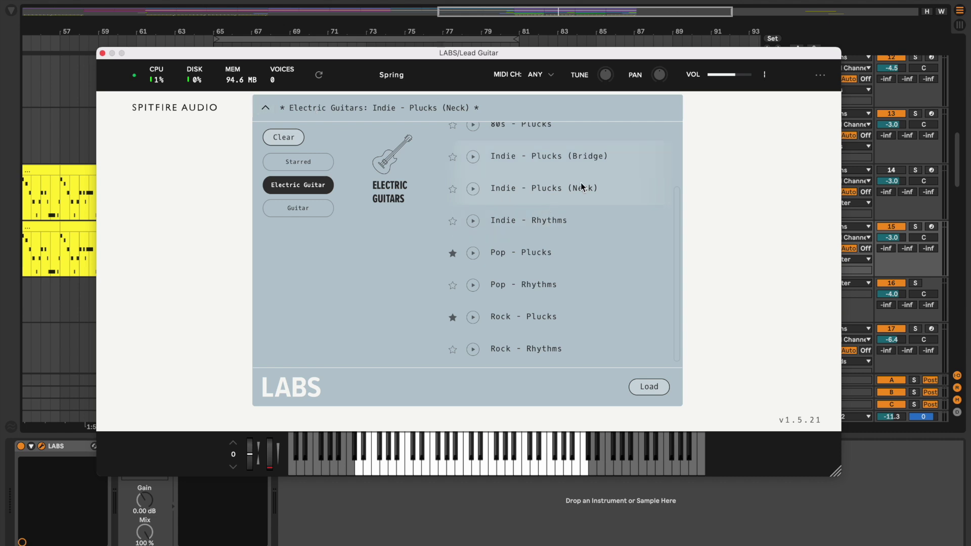
left_click(249, 243)
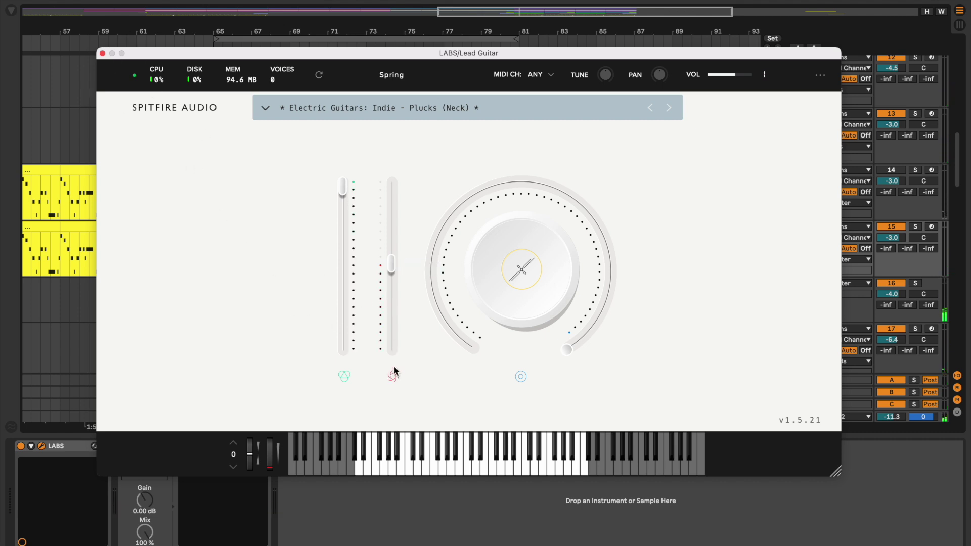
mouse_move(393, 289)
left_click(103, 53)
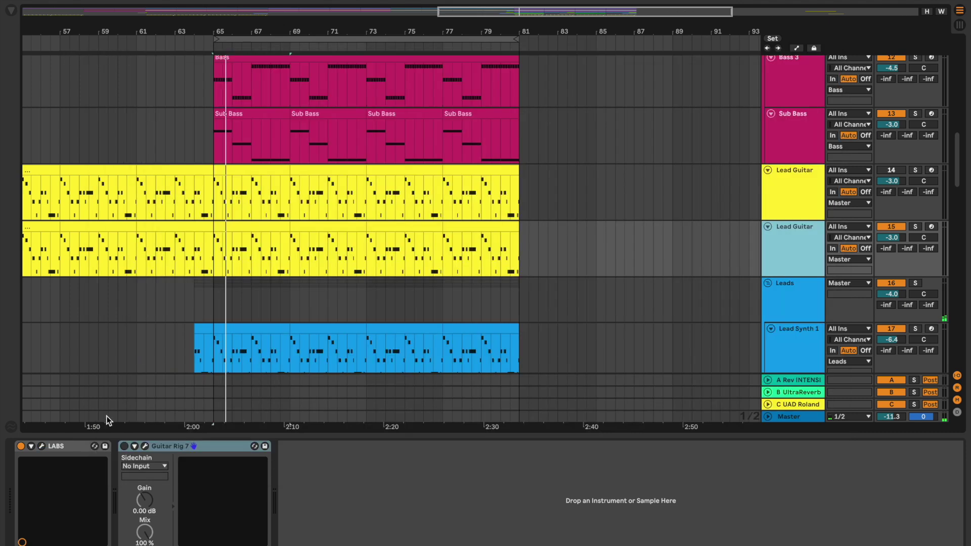
- Enable Guitar Rig 7 on the second Lead Guitar track, open its window and move it clear of the guitar tracks
left_click(121, 450)
left_click(793, 256)
left_click(145, 447)
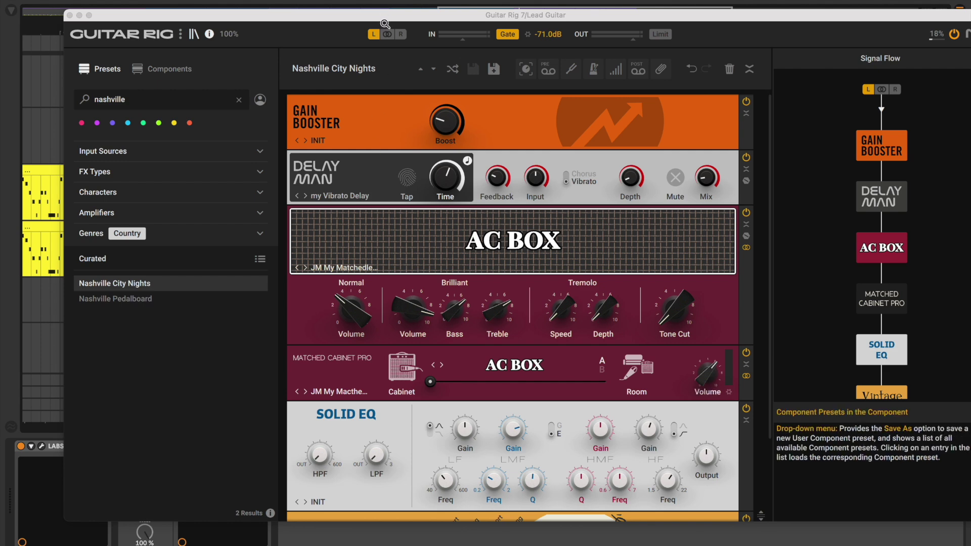
left_click_drag(384, 17, 367, 16)
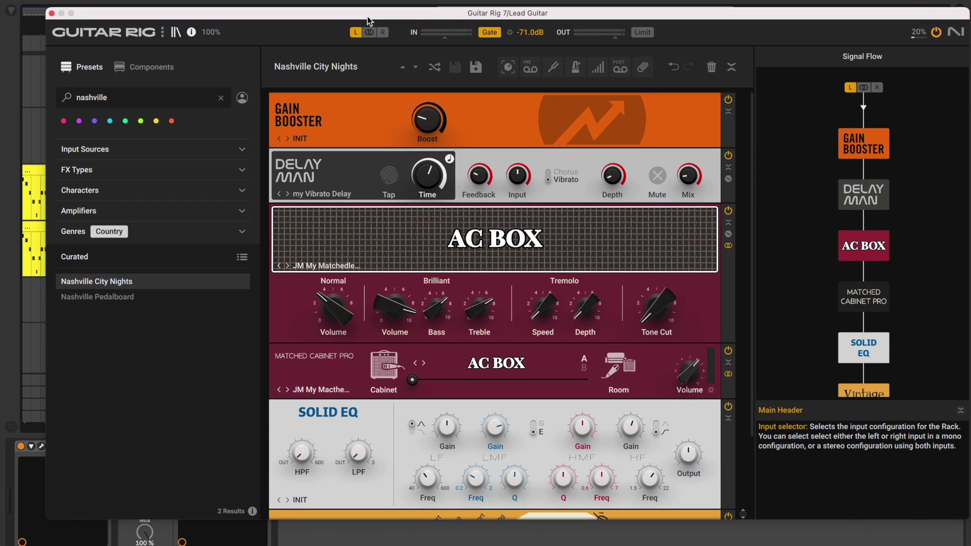
left_click_drag(376, 13, 368, 357)
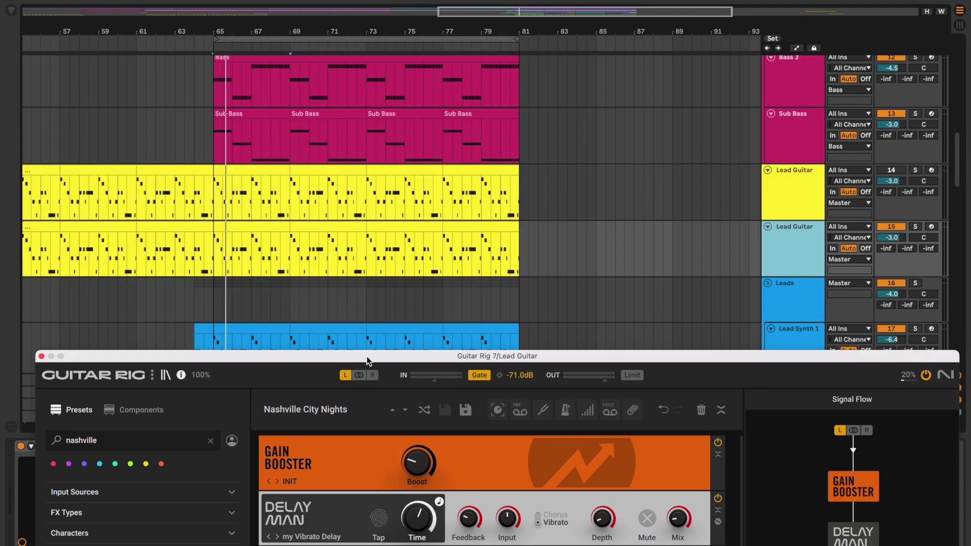
- Solo and play the second Lead Guitar track while viewing the raised Guitar Rig 7 window, and close the window
left_click(915, 226)
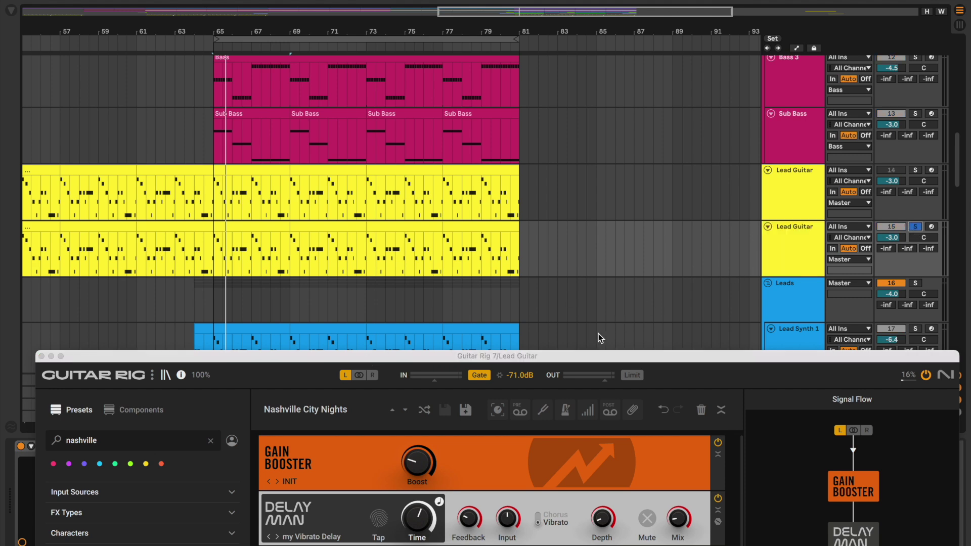
left_click_drag(592, 358, 580, 19)
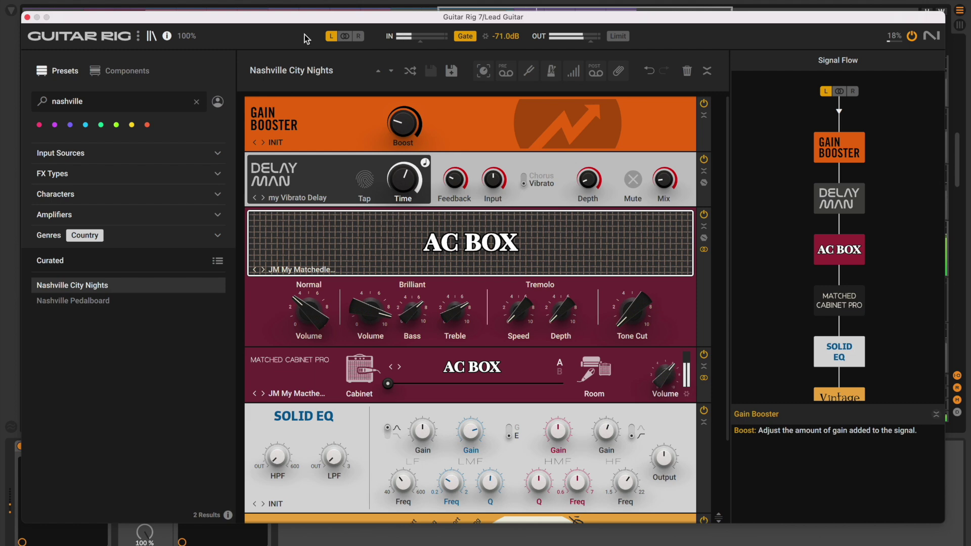
left_click(27, 17)
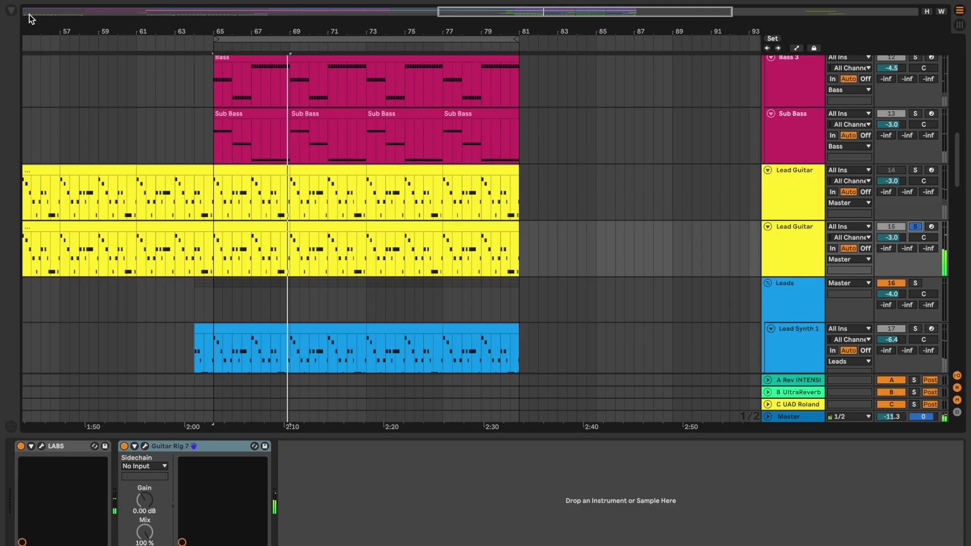
- Toggle Guitar Rig 7 and replay the soloed second Lead Guitar track to compare the sound with and without it
left_click(125, 446)
key("space")
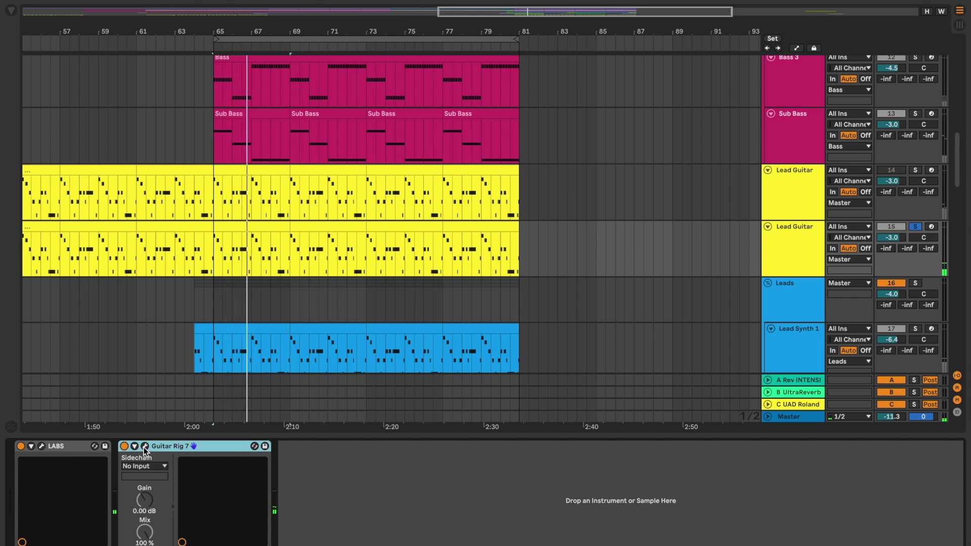
- Reopen Guitar Rig 7 to examine its effect chain, close the window and unsolo the second Lead Guitar track
left_click(144, 446)
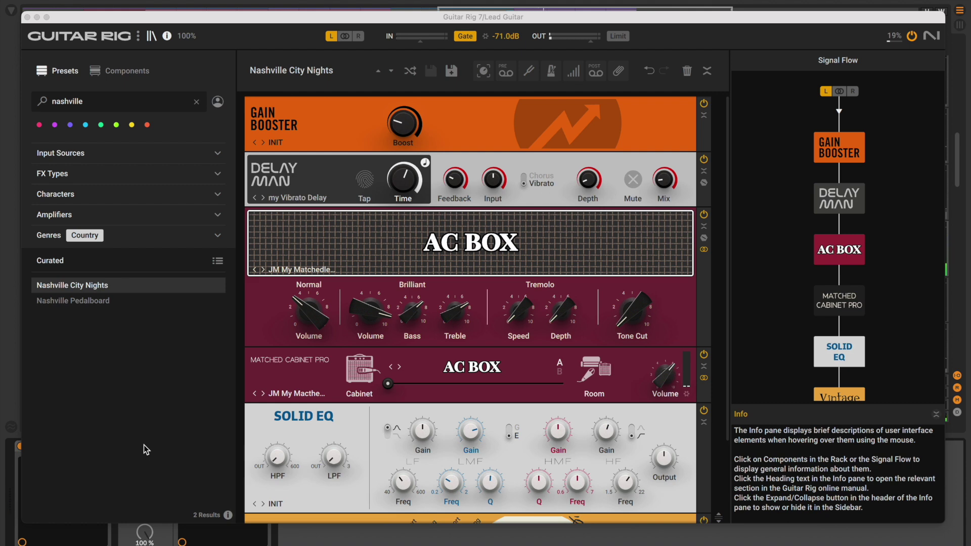
left_click(27, 17)
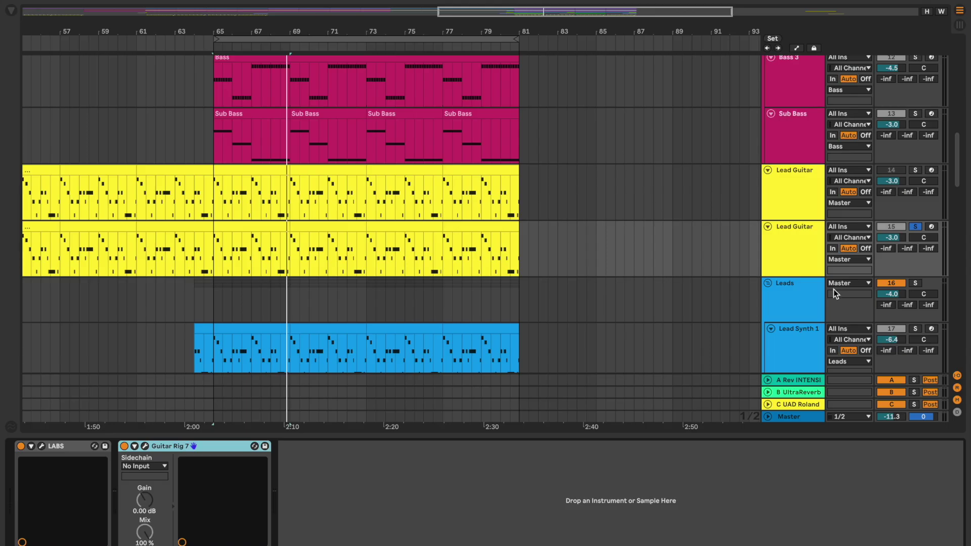
left_click(915, 226)
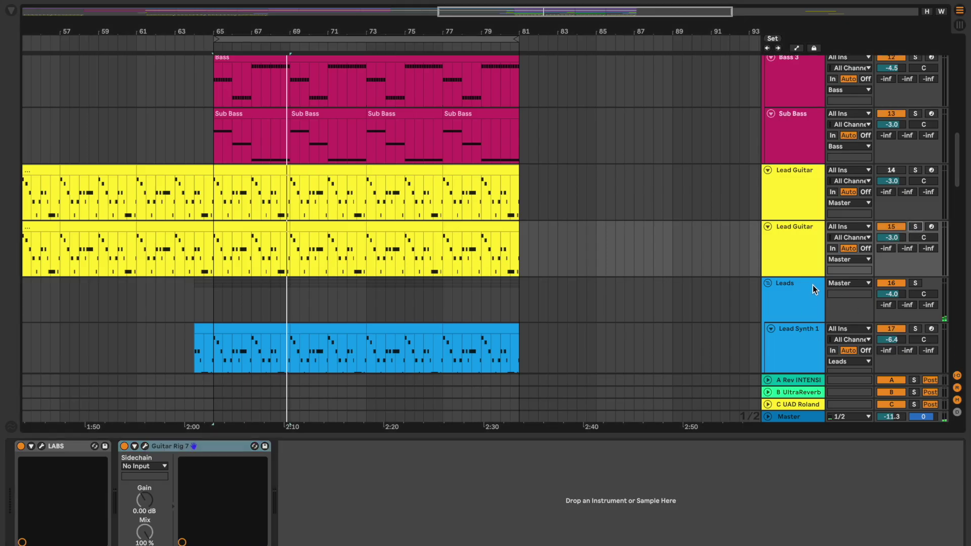
- Look over the lead synth, strings, drum, crash and FX tracks below the Lead Guitar tracks
scroll(812, 287, "down", 3)
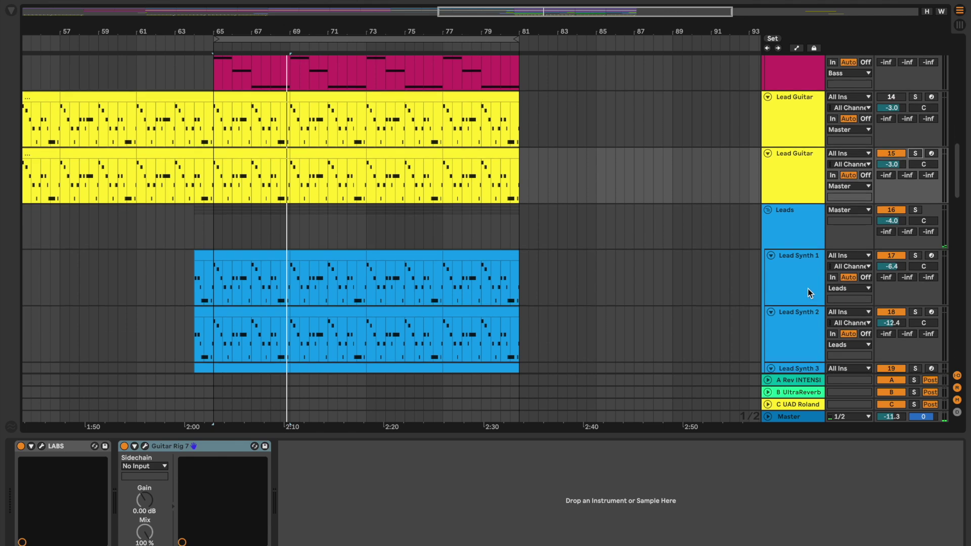
scroll(814, 237, "down", 5)
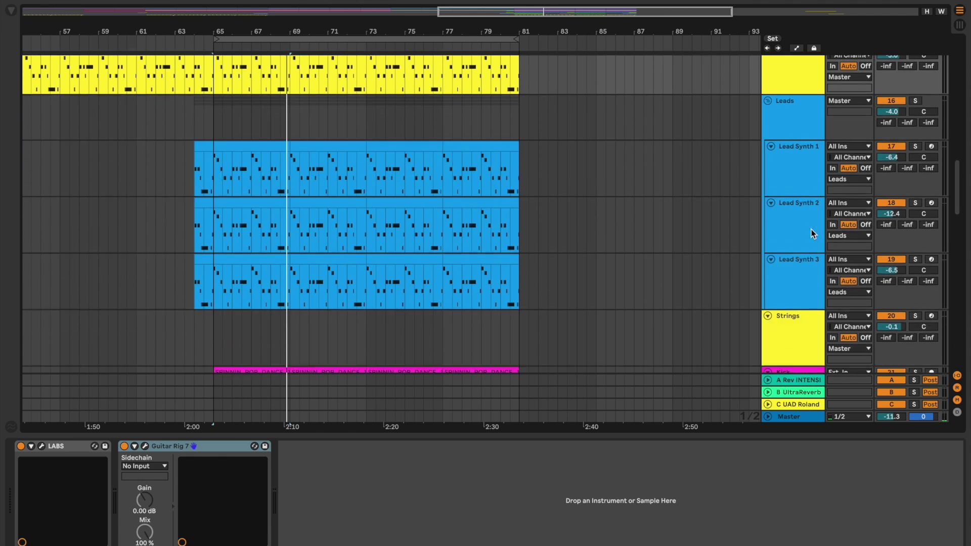
scroll(811, 234, "down", 11)
scroll(806, 235, "down", 3)
scroll(806, 235, "down", 5)
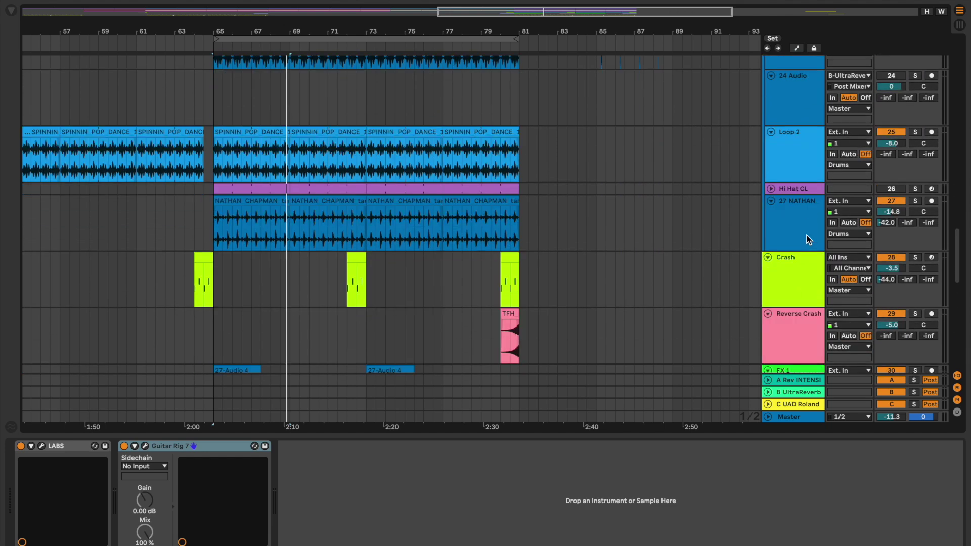
scroll(806, 235, "down", 10)
scroll(804, 237, "down", 1)
scroll(805, 236, "up", 15)
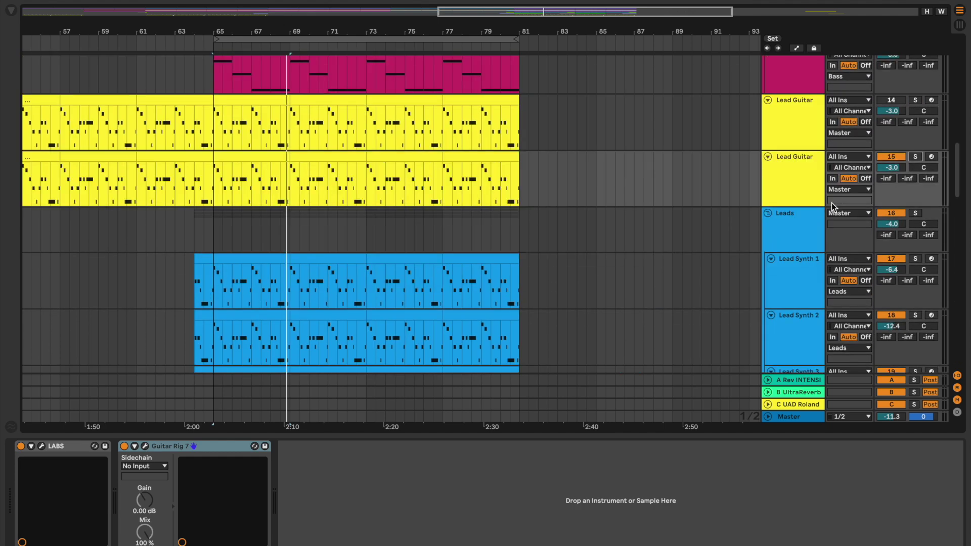
- Select the looped drop section from bar 65 to 81 and play the full mix while reviewing the chord, piano, bass and lead tracks
scroll(831, 202, "up", 4)
left_click(484, 39)
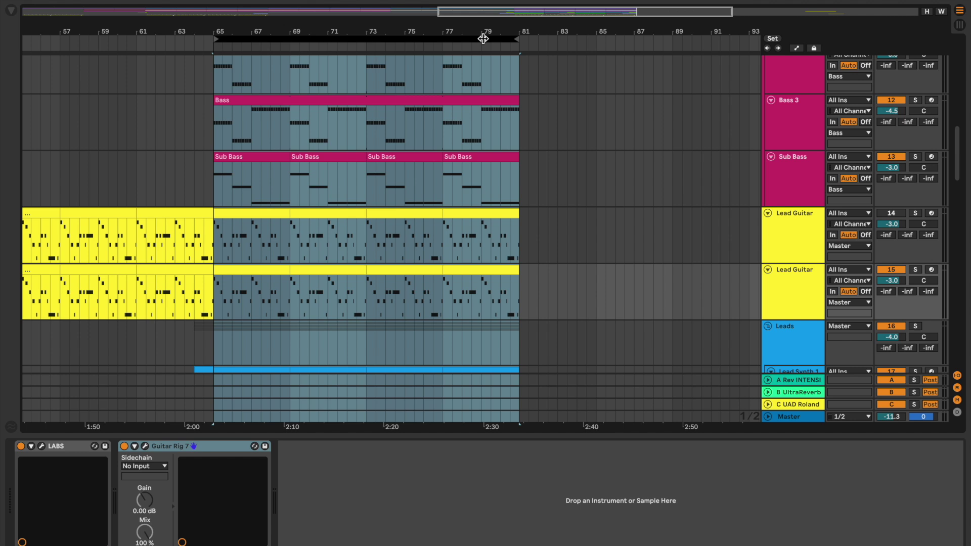
key("space")
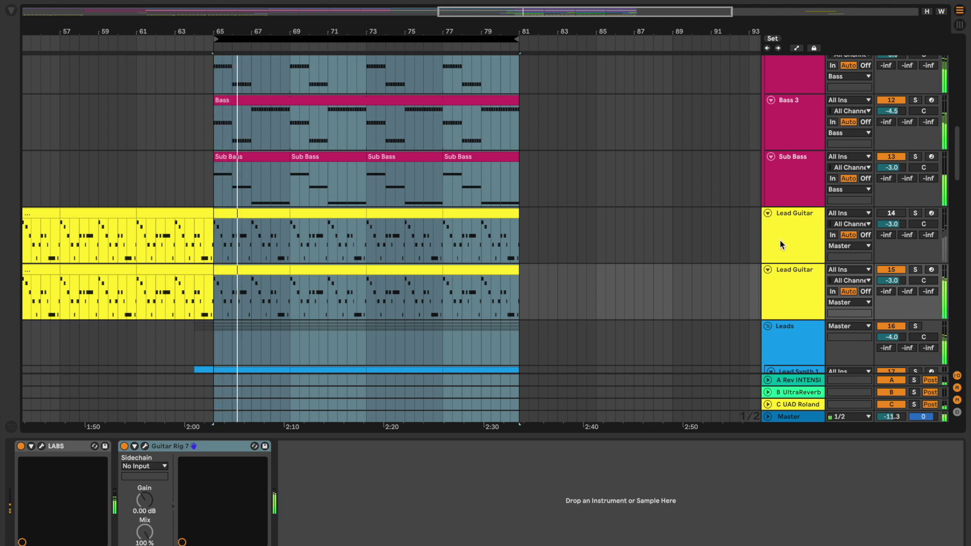
scroll(780, 240, "up", 10)
scroll(787, 235, "up", 8)
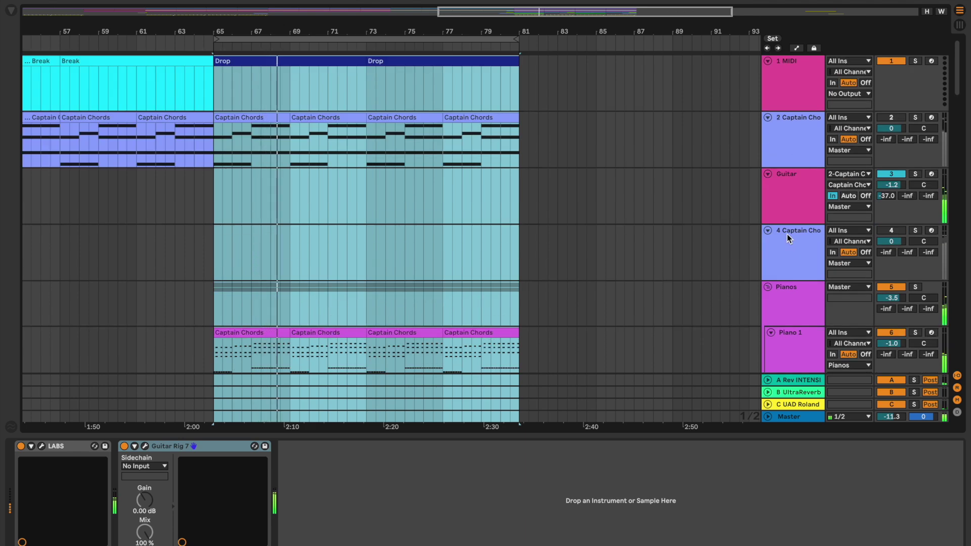
scroll(786, 234, "down", 5)
scroll(787, 233, "down", 3)
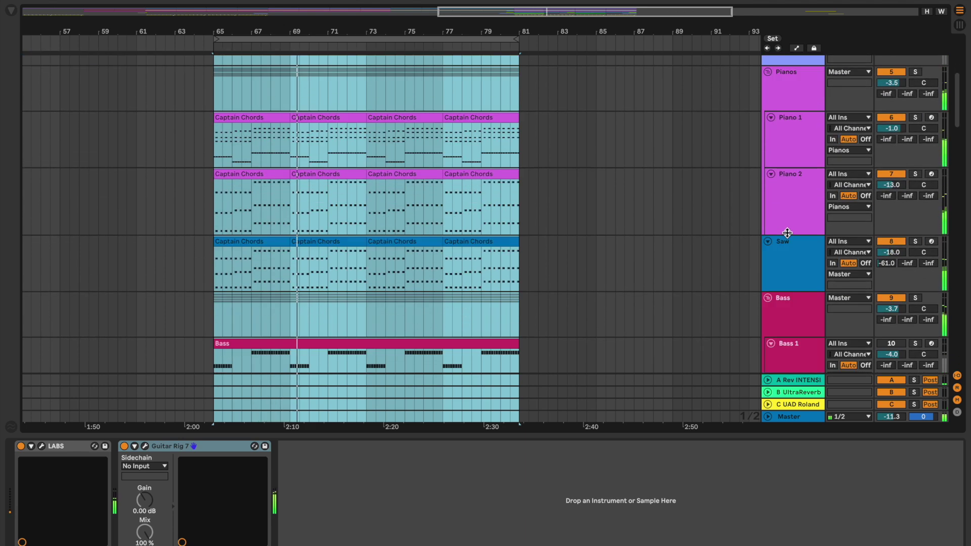
scroll(788, 234, "down", 4)
scroll(787, 233, "down", 10)
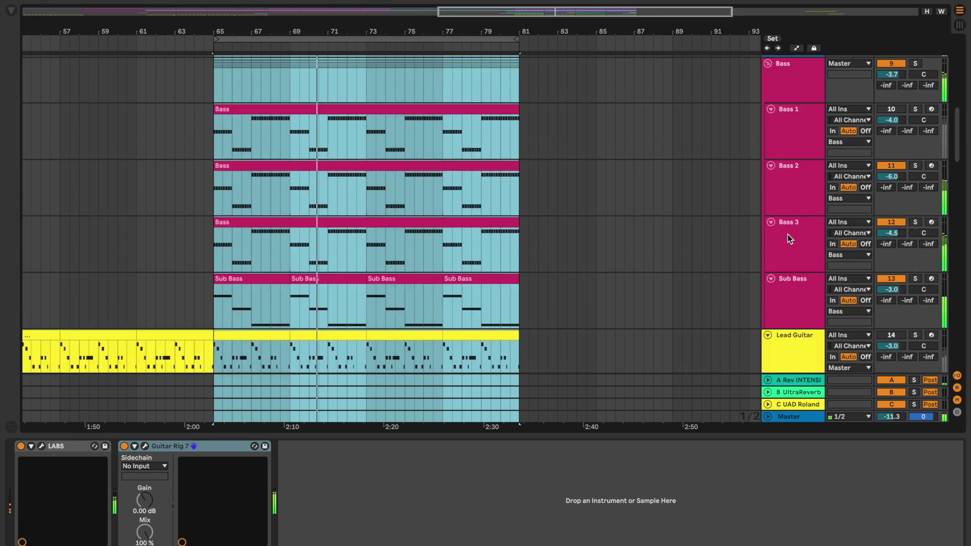
scroll(788, 233, "down", 2)
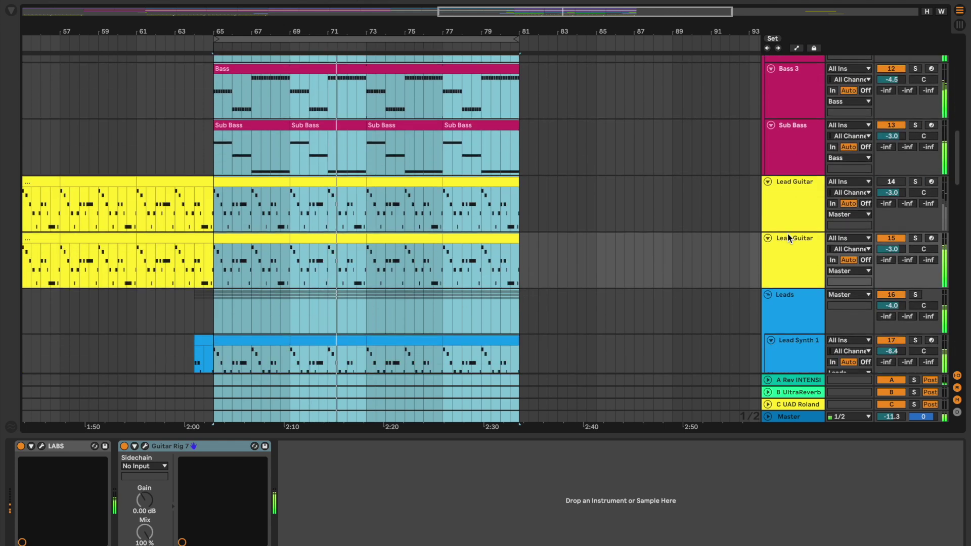